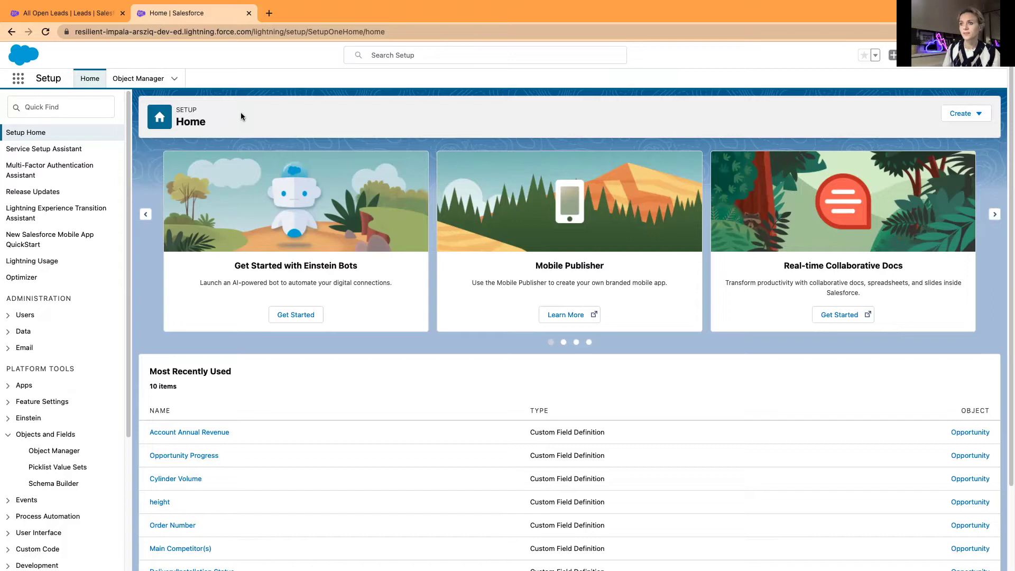
# - Find Lead in Object Manager, go to its Fields & Relationships, and start a new custom field
pyautogui.click(138, 78)
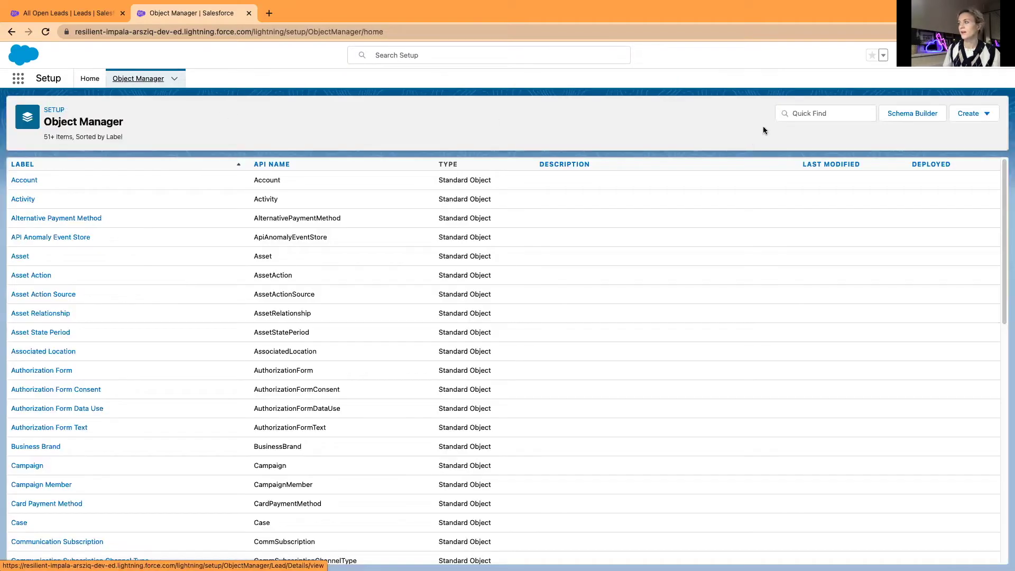
pyautogui.click(802, 115)
pyautogui.write('lead')
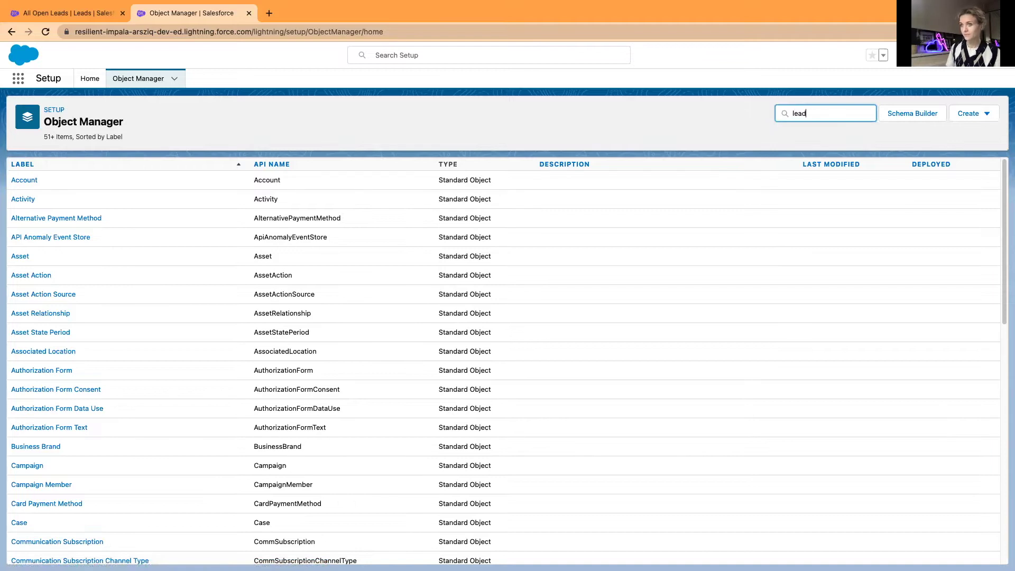
pyautogui.click(20, 181)
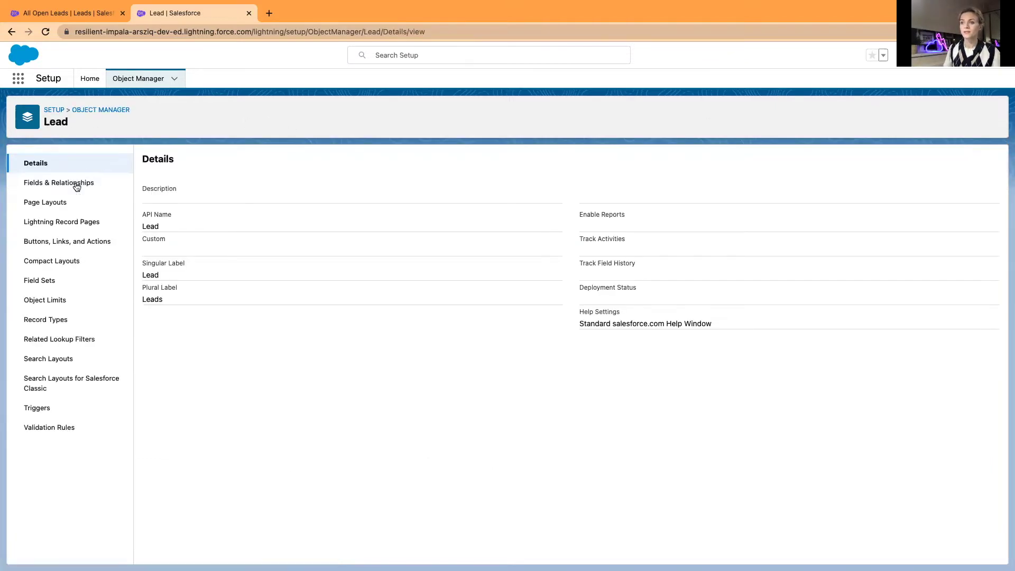
pyautogui.click(75, 184)
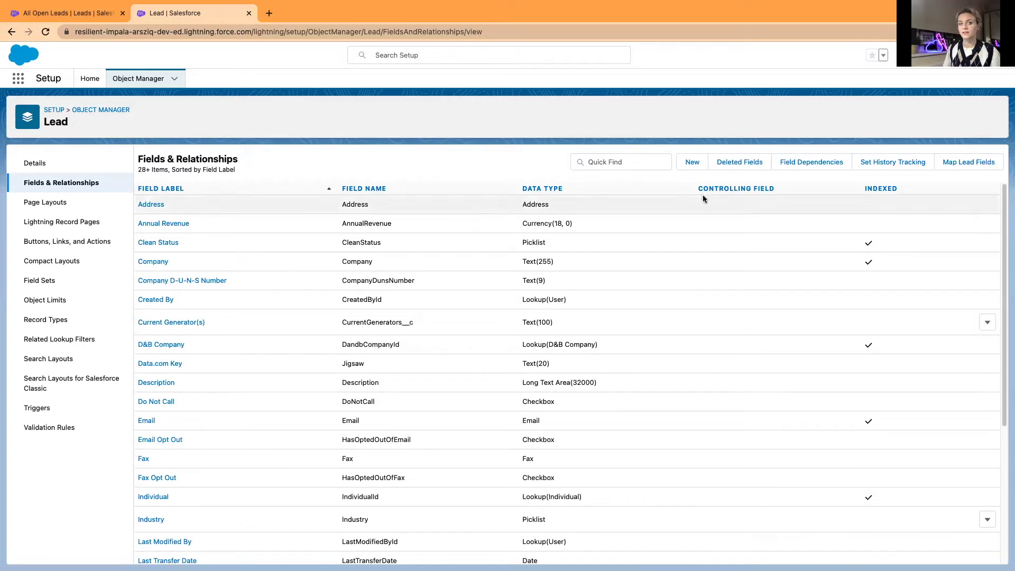
pyautogui.click(695, 166)
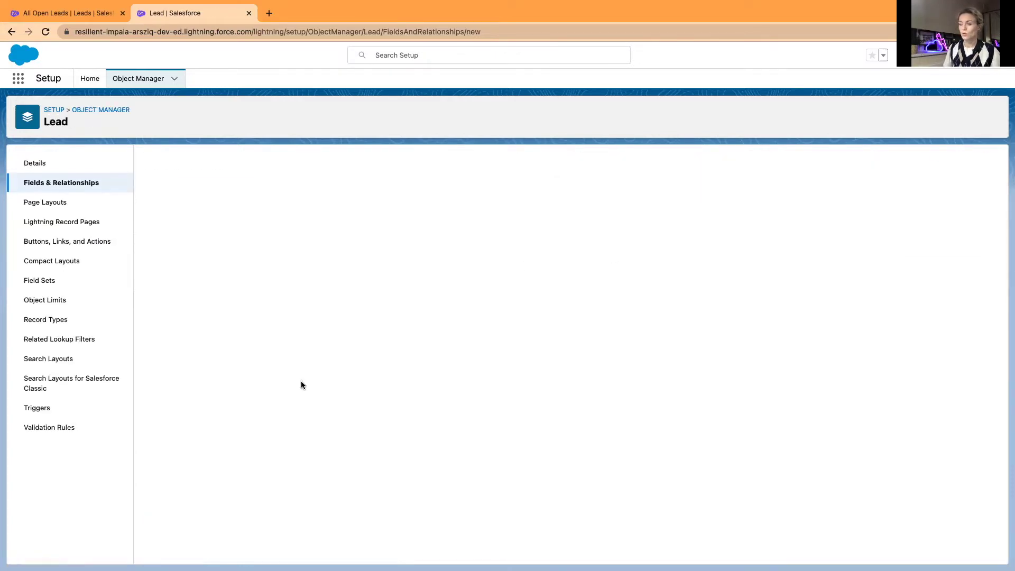
# - Choose Picklist as the new Lead field's data type
pyautogui.scroll(-3, 304, 389)
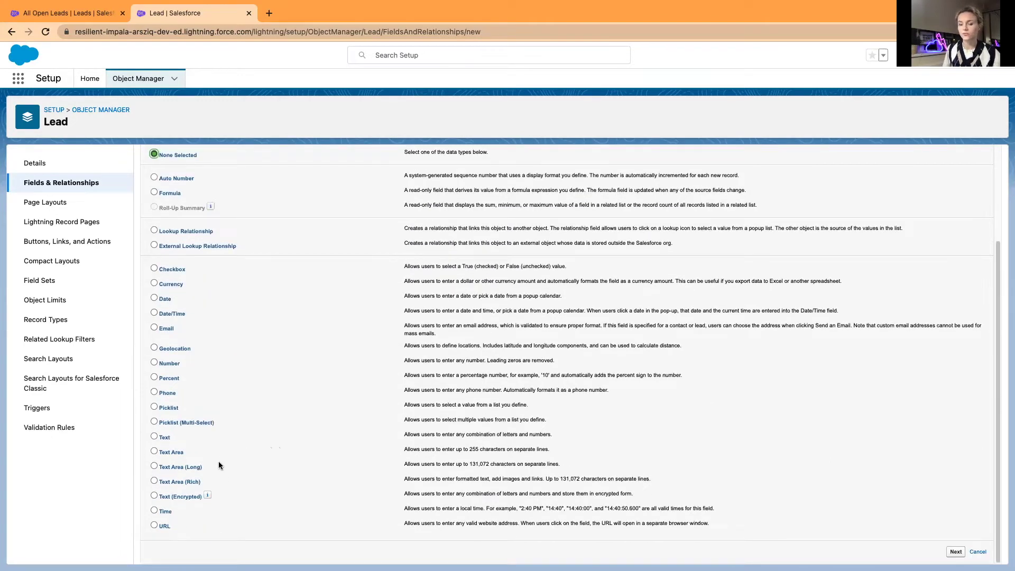
pyautogui.click(169, 409)
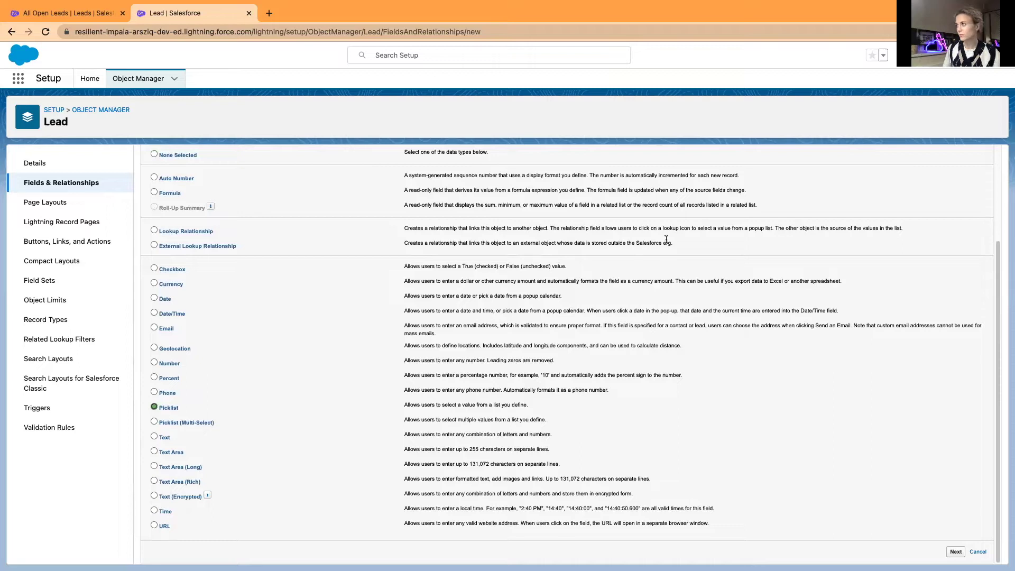
pyautogui.click(956, 551)
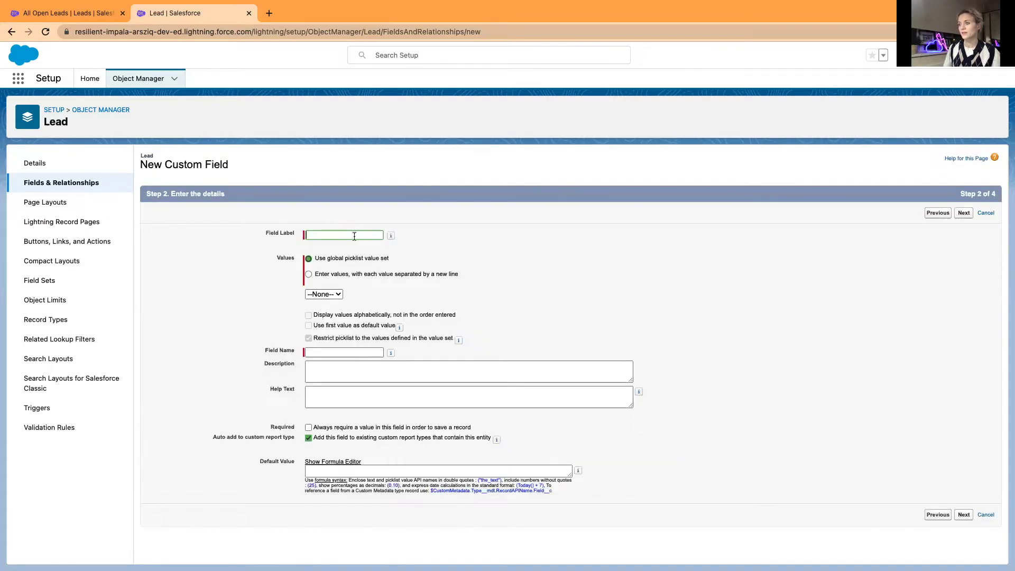
# - Label the picklist 'Ratings' and enter the values 1, 2, 3, 4 and 5 manually
pyautogui.click(354, 236)
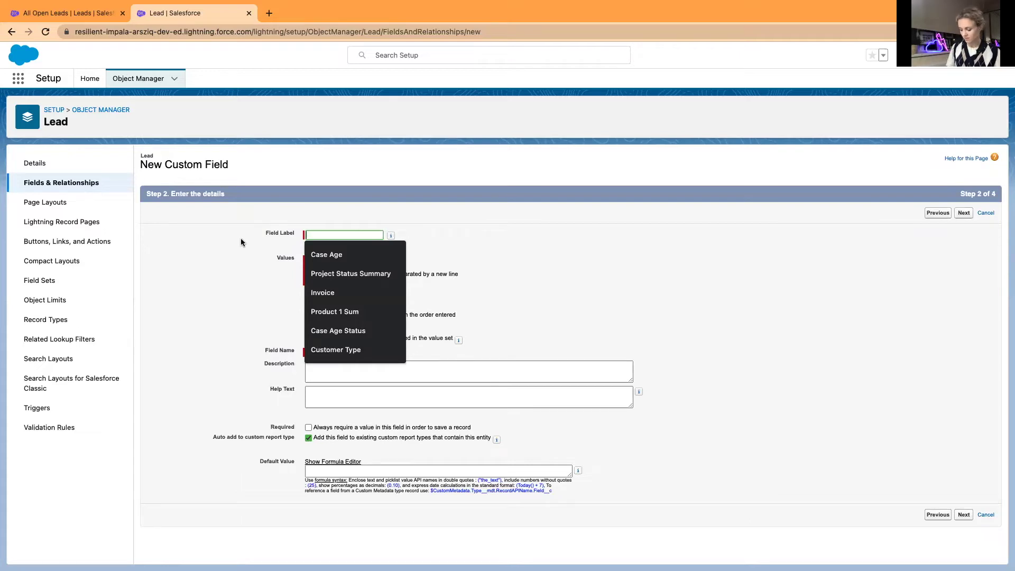
pyautogui.write('R')
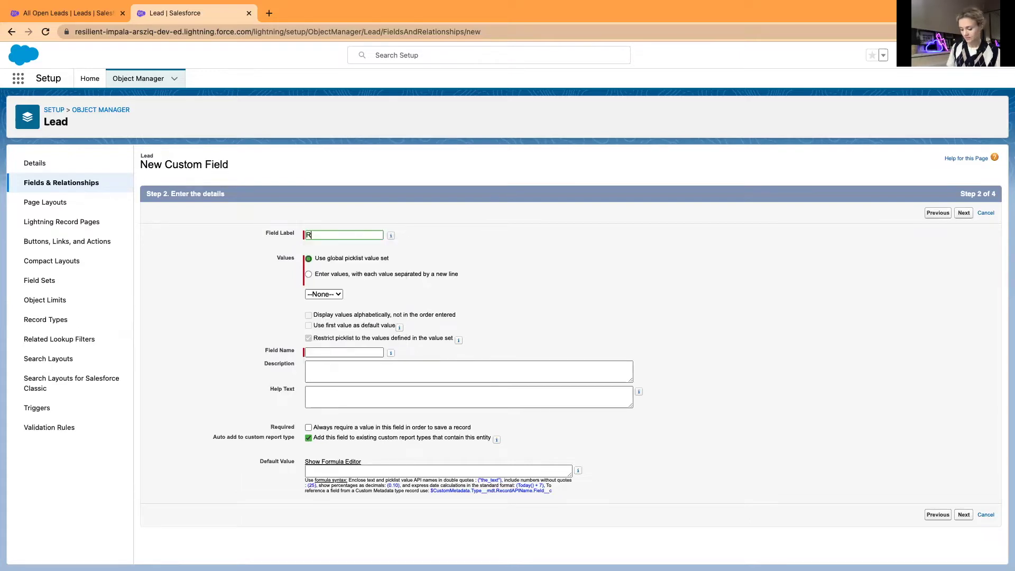
pyautogui.write('atings')
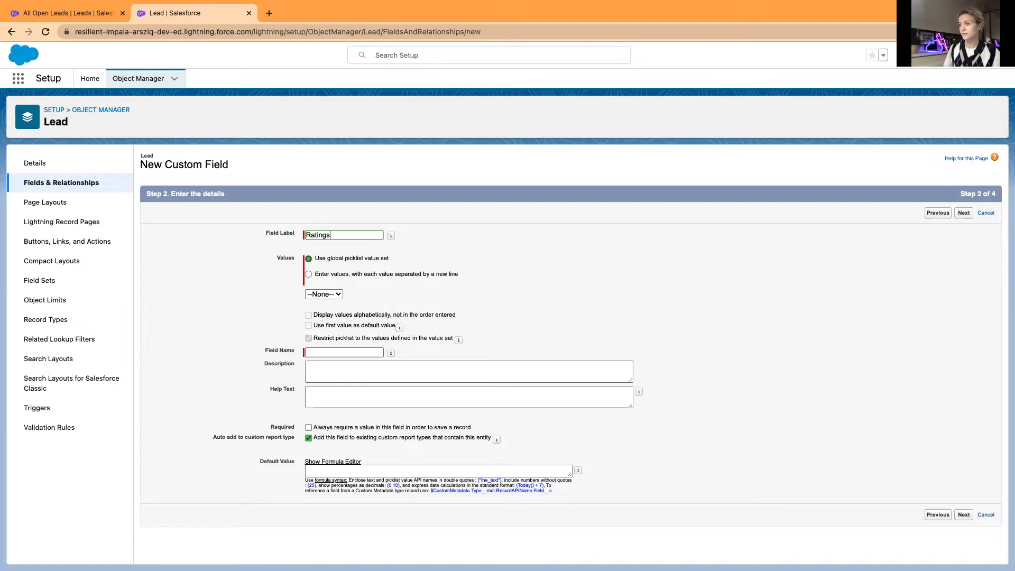
pyautogui.click(325, 275)
pyautogui.click(325, 302)
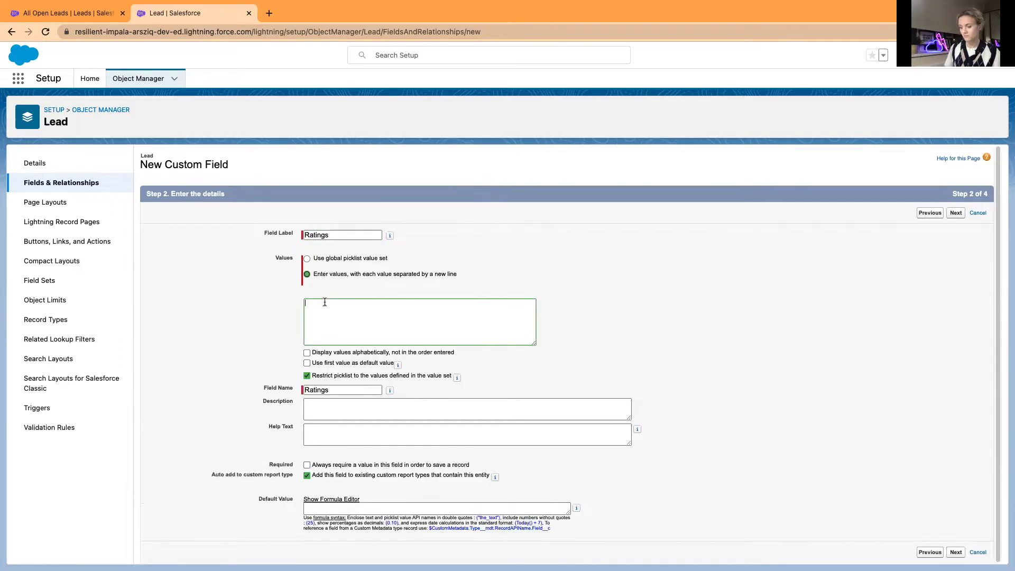
pyautogui.write('1 2 3 4 5')
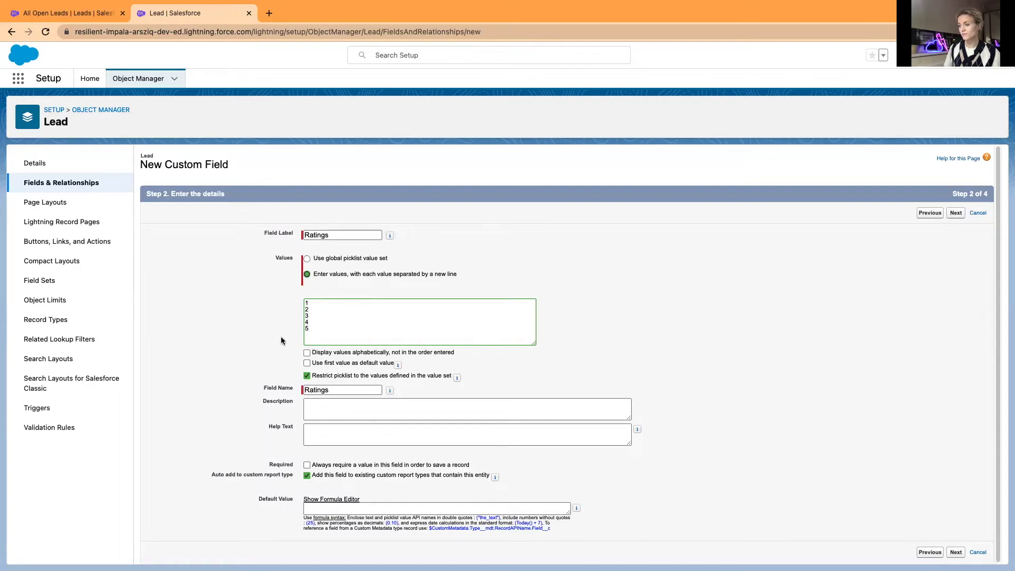
pyautogui.click(599, 357)
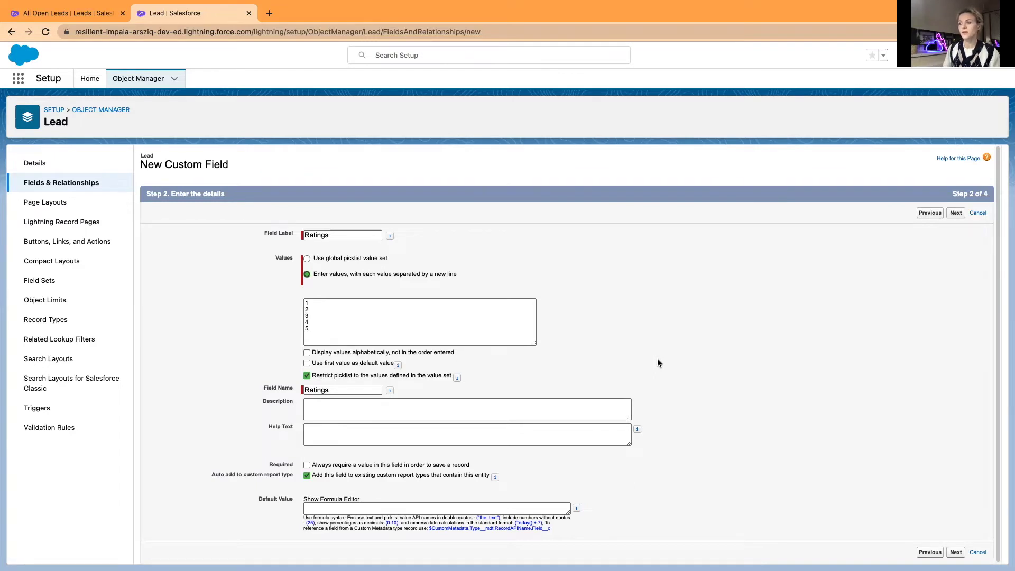
pyautogui.click(312, 328)
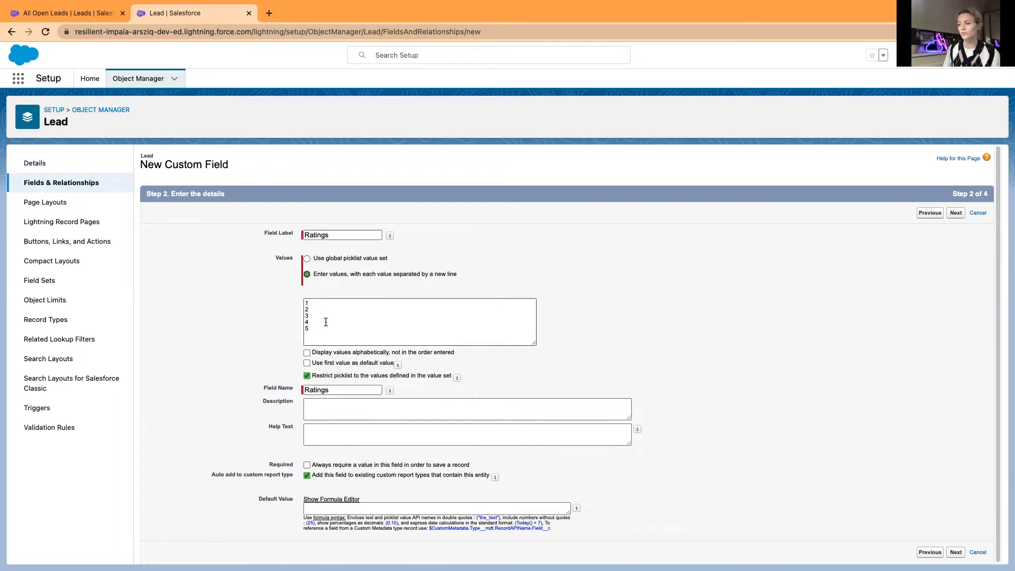
pyautogui.click(689, 368)
pyautogui.scroll(-1, 741, 370)
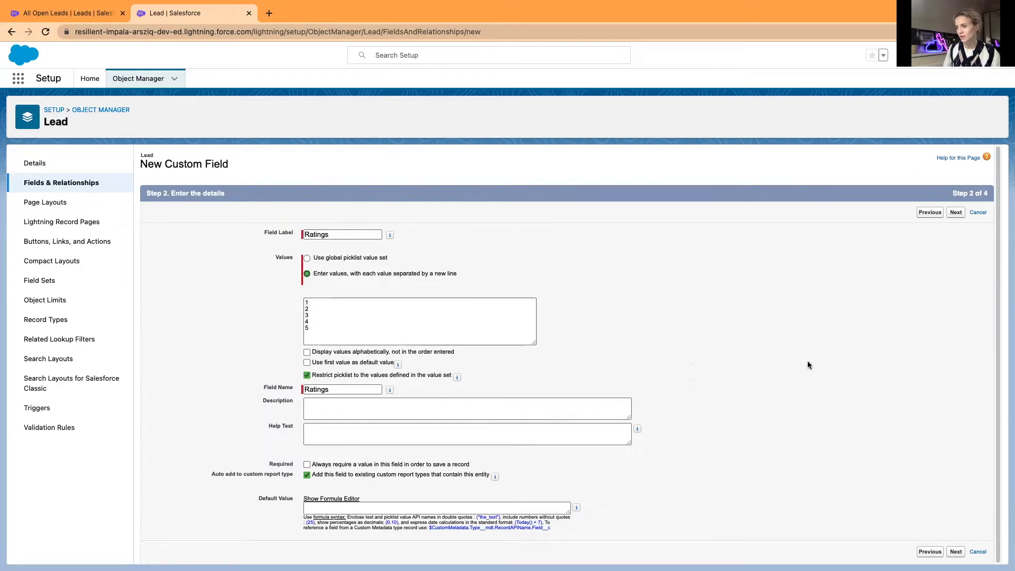
# - Pass the Ratings field through field-level security and page layouts, adding it to all four Lead layouts
pyautogui.click(958, 214)
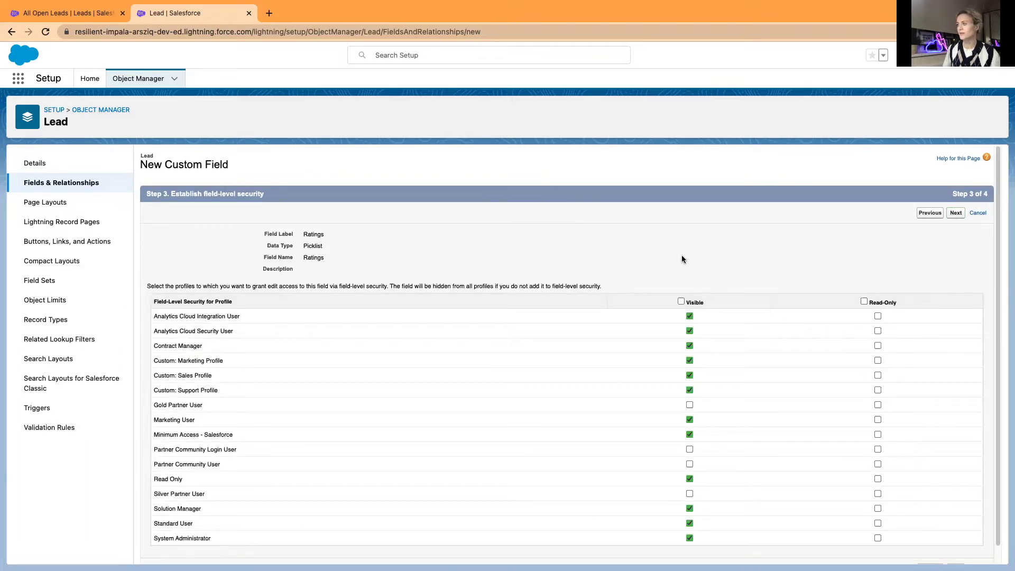
pyautogui.scroll(-1, 682, 255)
pyautogui.scroll(1, 684, 254)
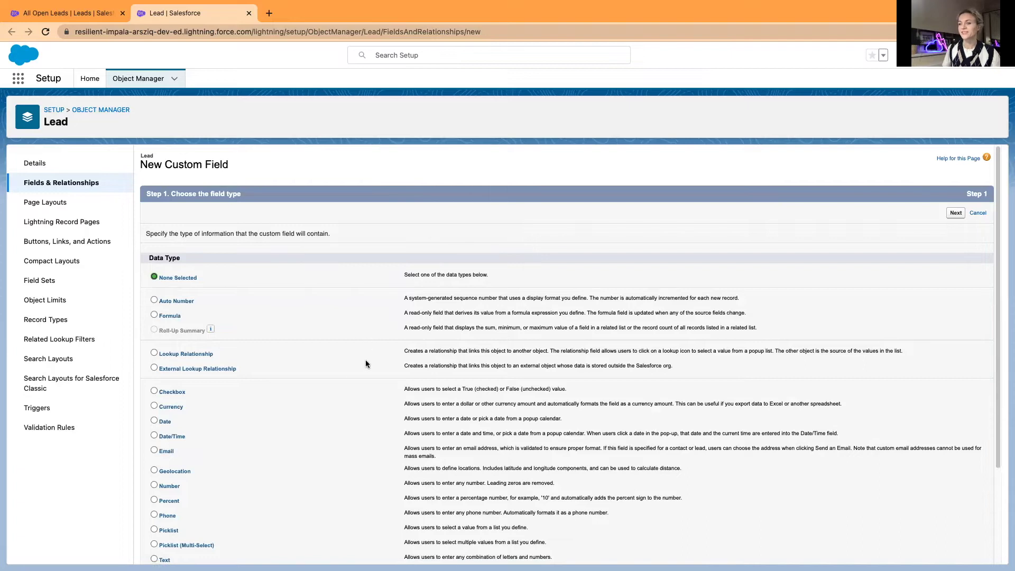
pyautogui.scroll(-1, 355, 398)
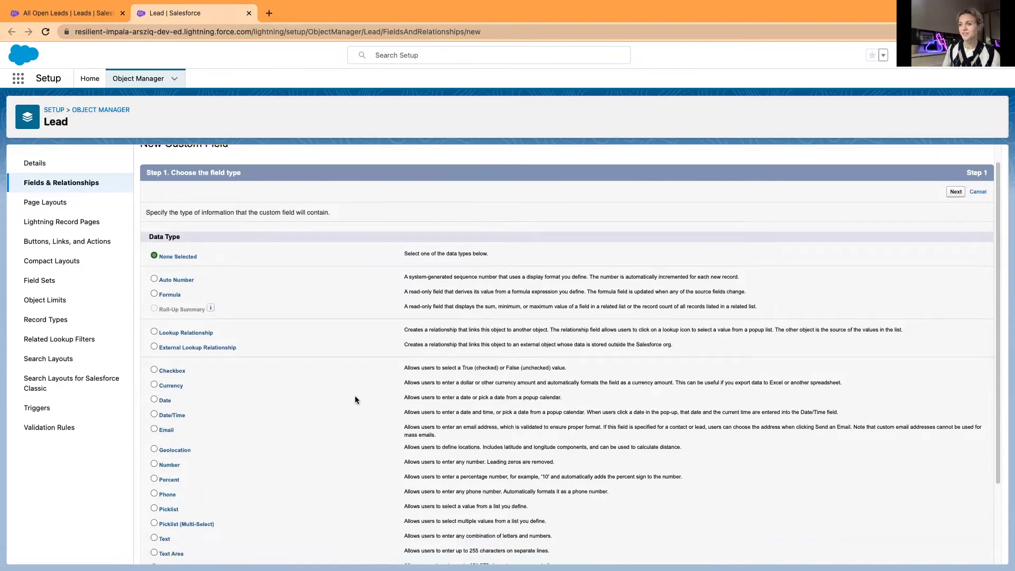
# - Create a Formula field labelled 'Stars for Ratings' with a Text return type
pyautogui.click(154, 294)
pyautogui.click(956, 191)
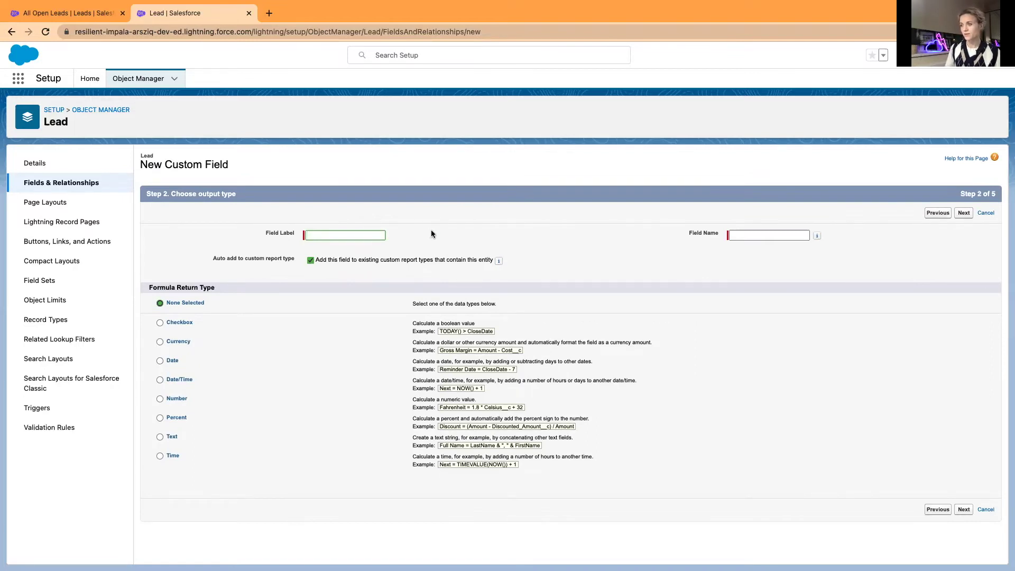
pyautogui.write('Stars')
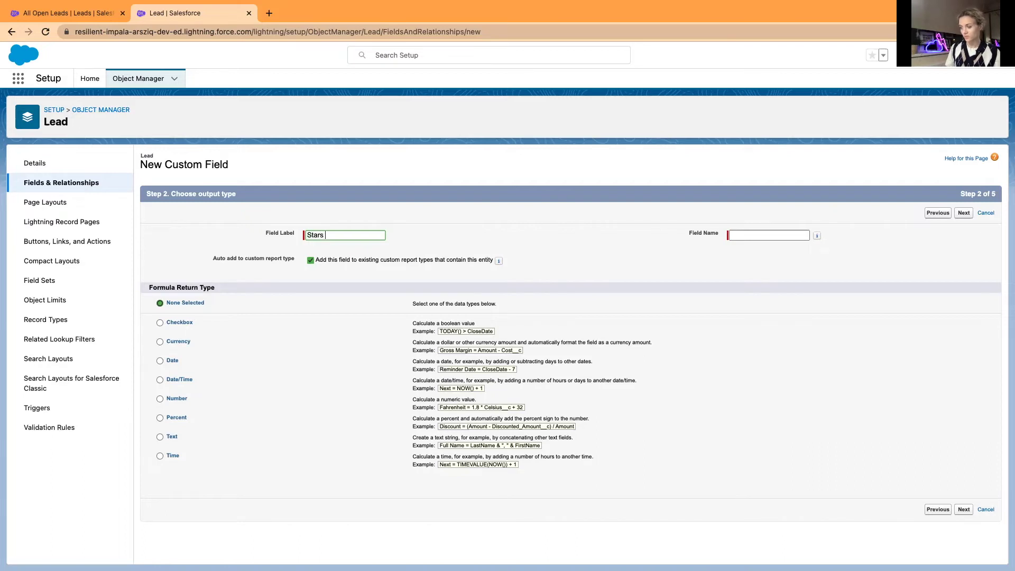
pyautogui.write(' for Ratings')
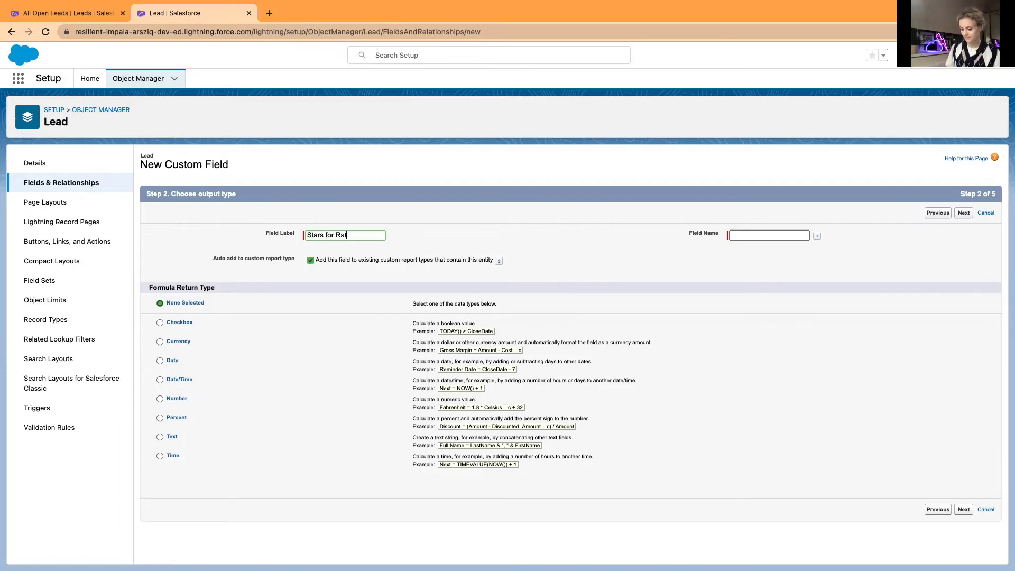
pyautogui.click(161, 437)
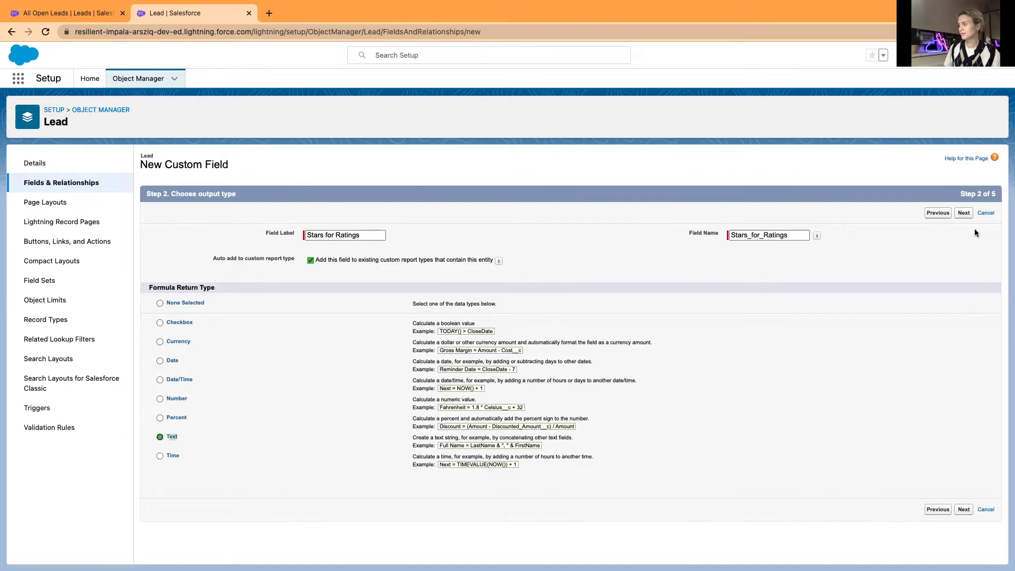
pyautogui.click(964, 214)
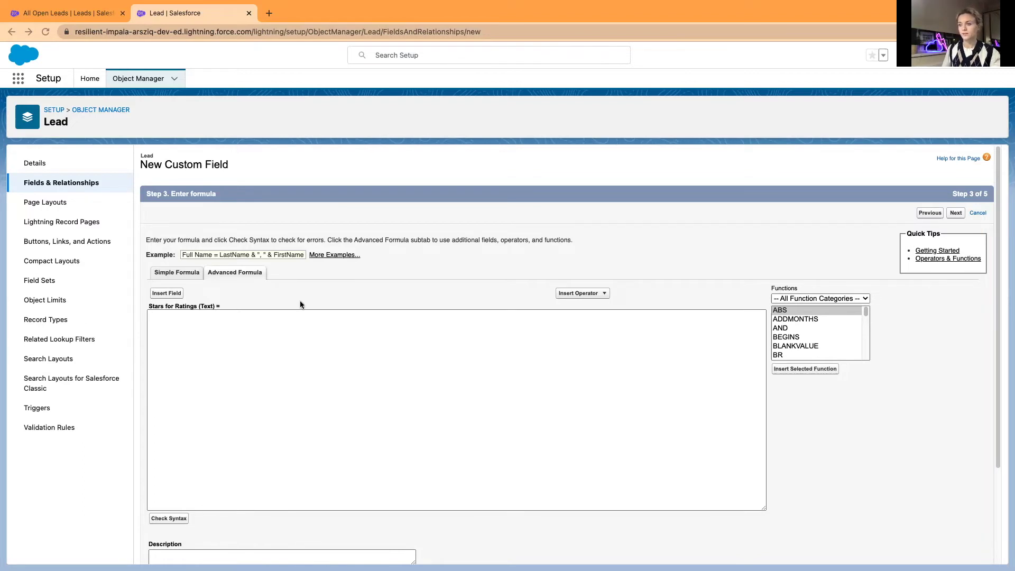
# - Paste the IMAGE(CASE(...)) star-image formula into the editor and check its syntax
pyautogui.click(216, 335)
pyautogui.write('IMAGE( CASE(Rating__c, "1", "/img/samples/stars_100.gif", "2", "/img/samples/stars_200.gif", "3", "/img/samples/stars_300.gif", "4", "/img/samples/stars_400.gif", "5", "/img/samples/stars_500.gif", "/img/samples/stars_000.gif"), "rating")')
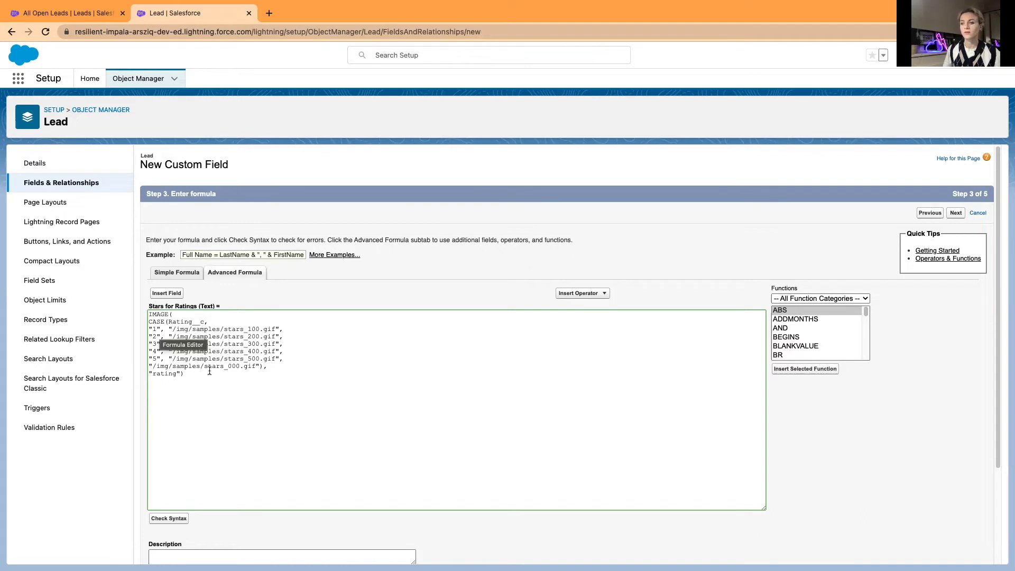
pyautogui.scroll(-1, 190, 392)
pyautogui.click(170, 495)
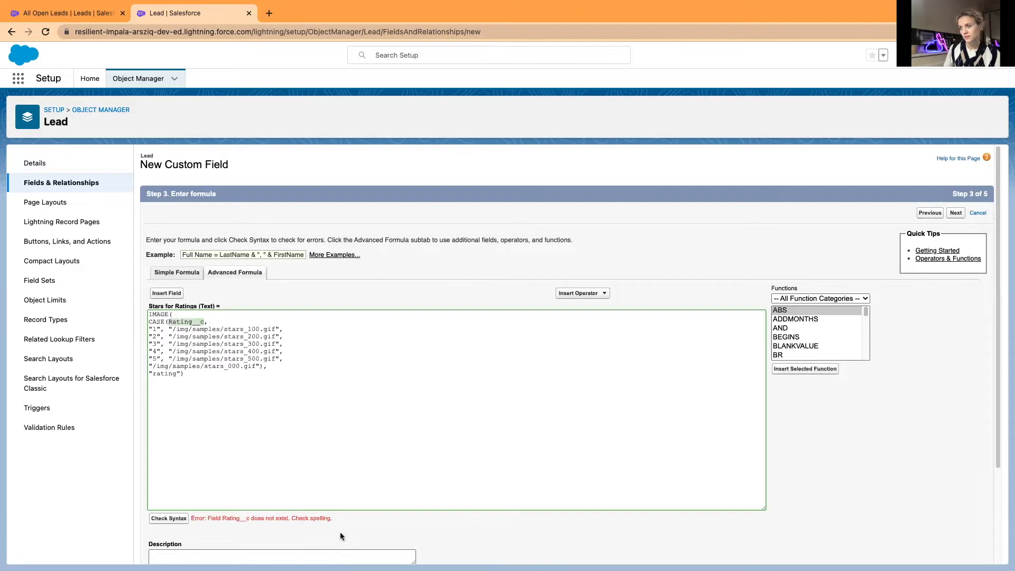
# - Correct Rating__c to Ratings__c, pass the syntax check, and continue to field-level security
pyautogui.write('s')
pyautogui.click(169, 518)
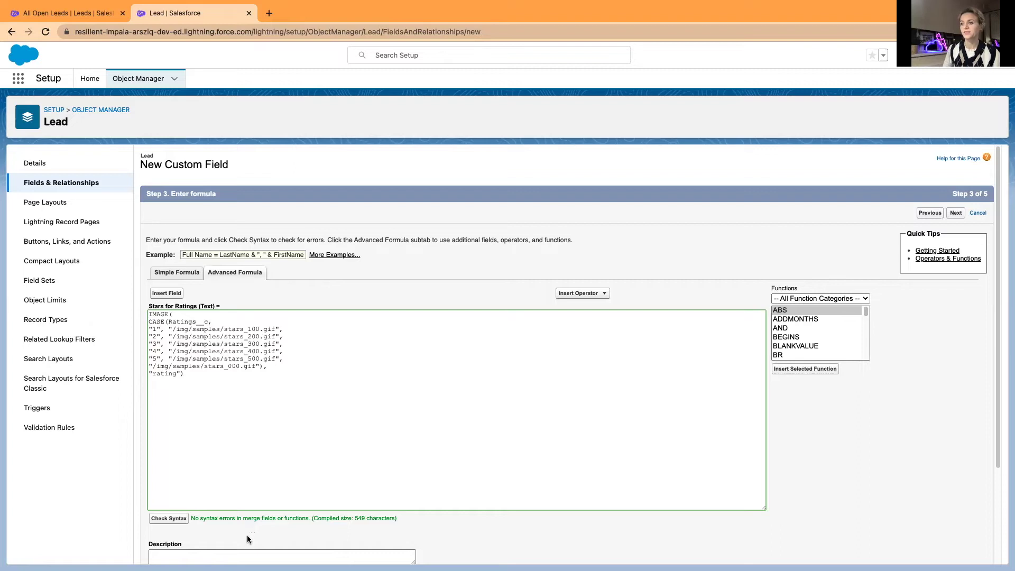
pyautogui.scroll(-1, 523, 542)
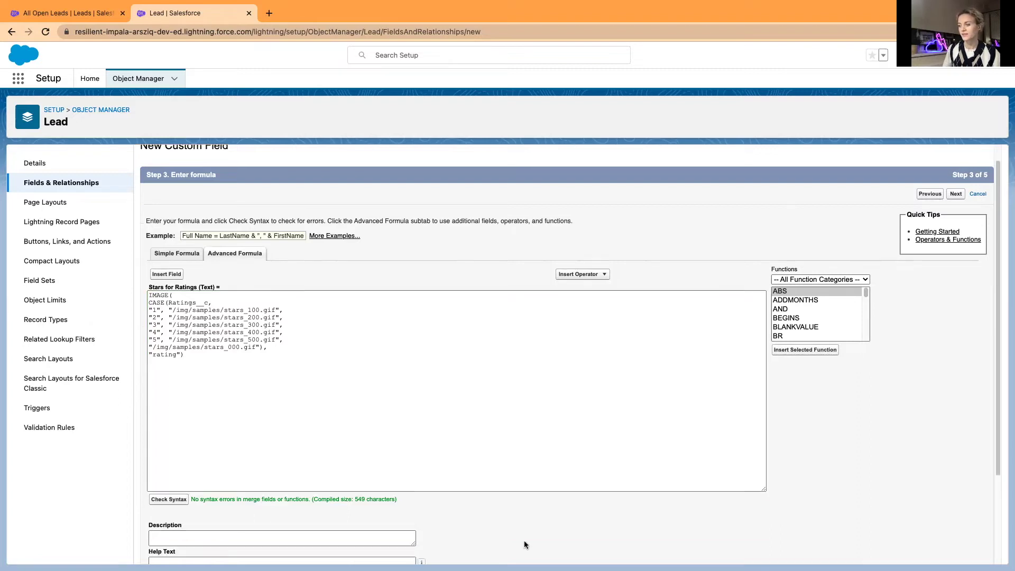
pyautogui.scroll(-5, 524, 540)
pyautogui.scroll(6, 524, 529)
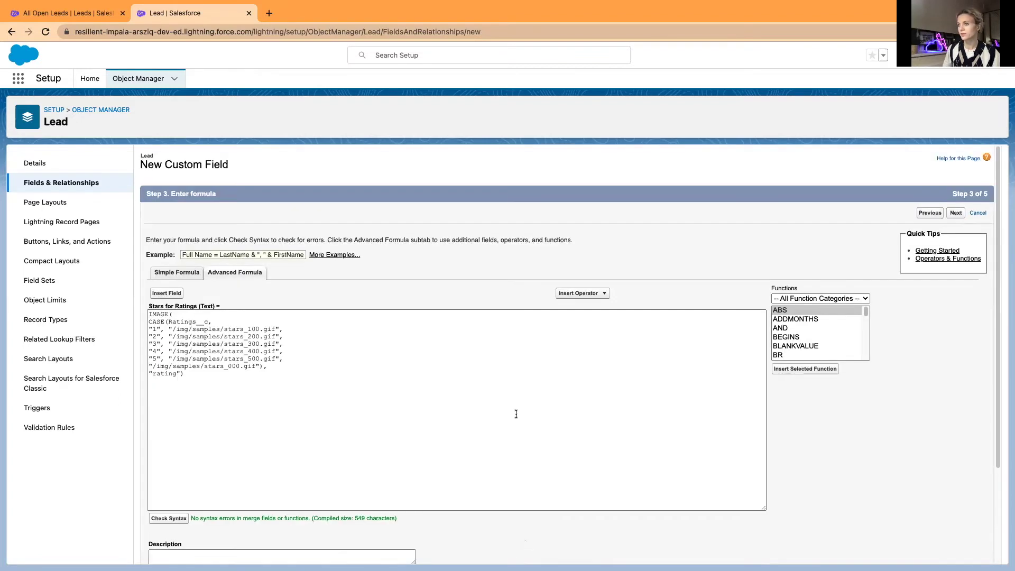
pyautogui.click(952, 214)
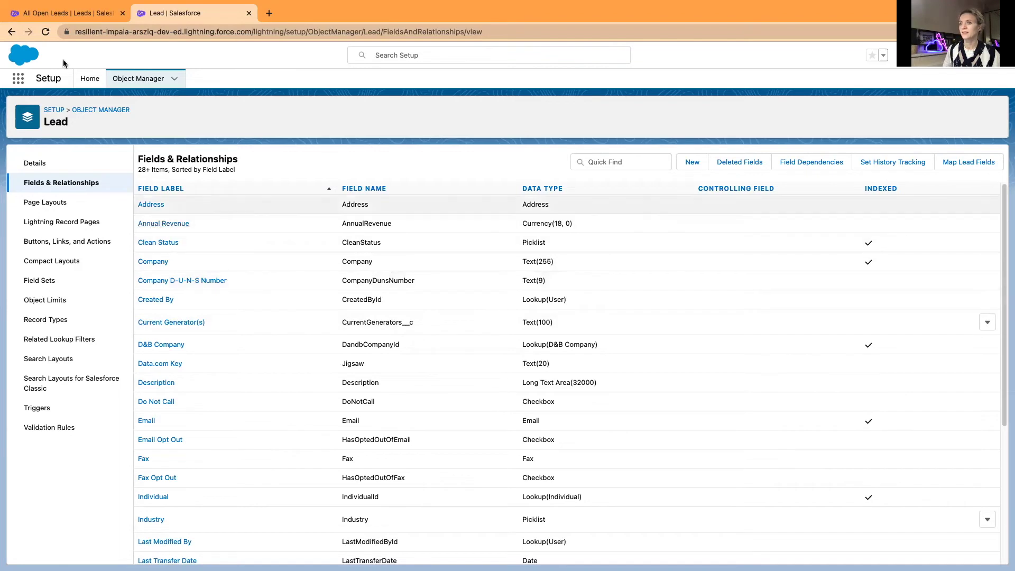
# - Switch to the All Open Leads browser tab and open the gear-icon List View Controls
pyautogui.click(62, 13)
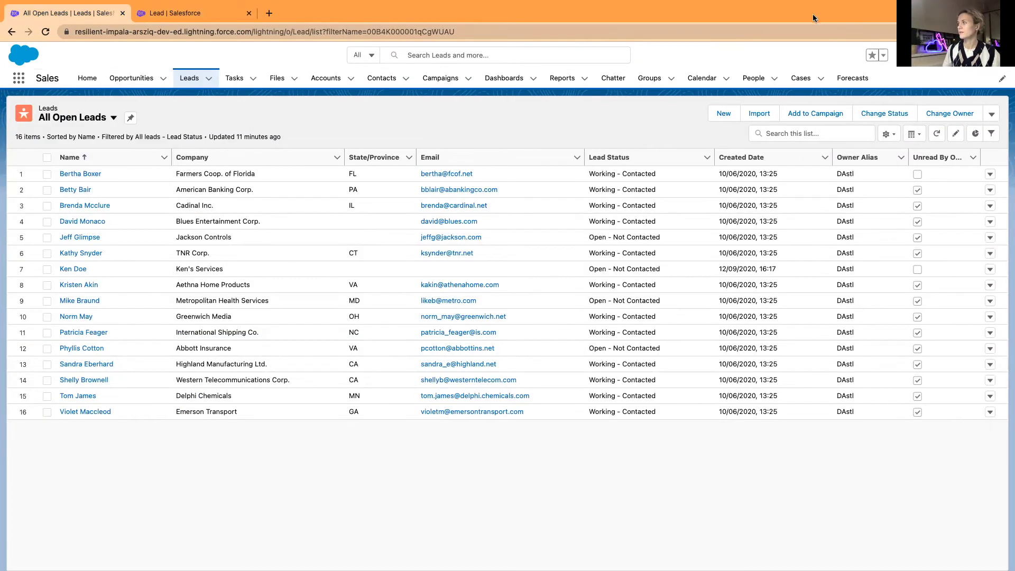
pyautogui.click(889, 134)
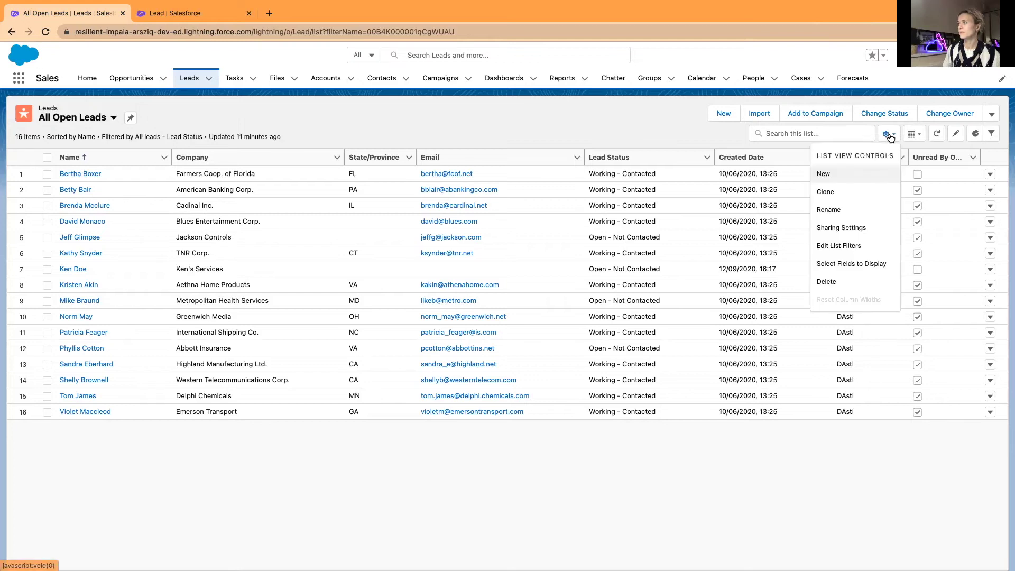
# - Move Ratings and Stars for Ratings into Visible Fields and save the list view columns
pyautogui.click(846, 271)
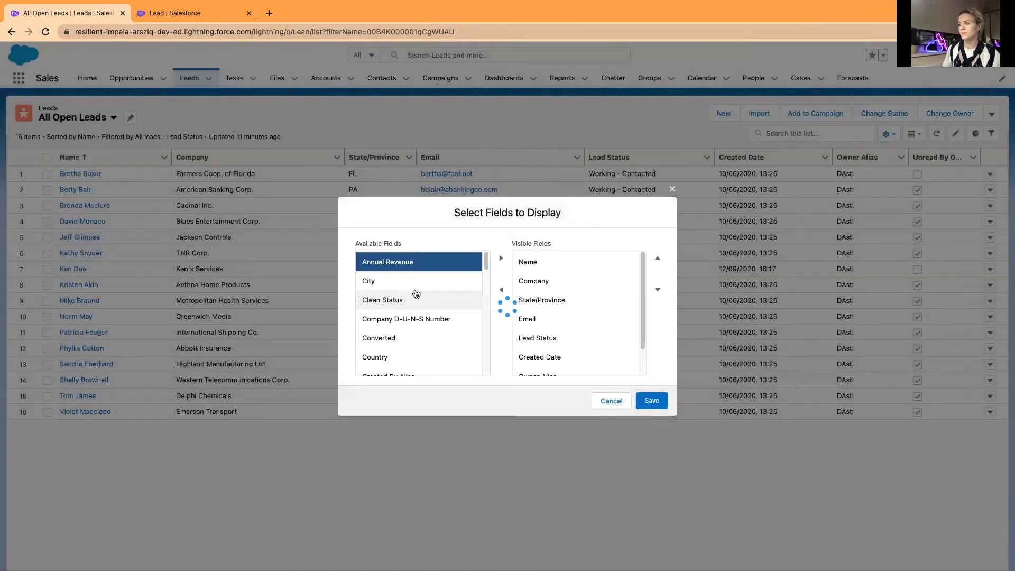
pyautogui.scroll(-3, 424, 335)
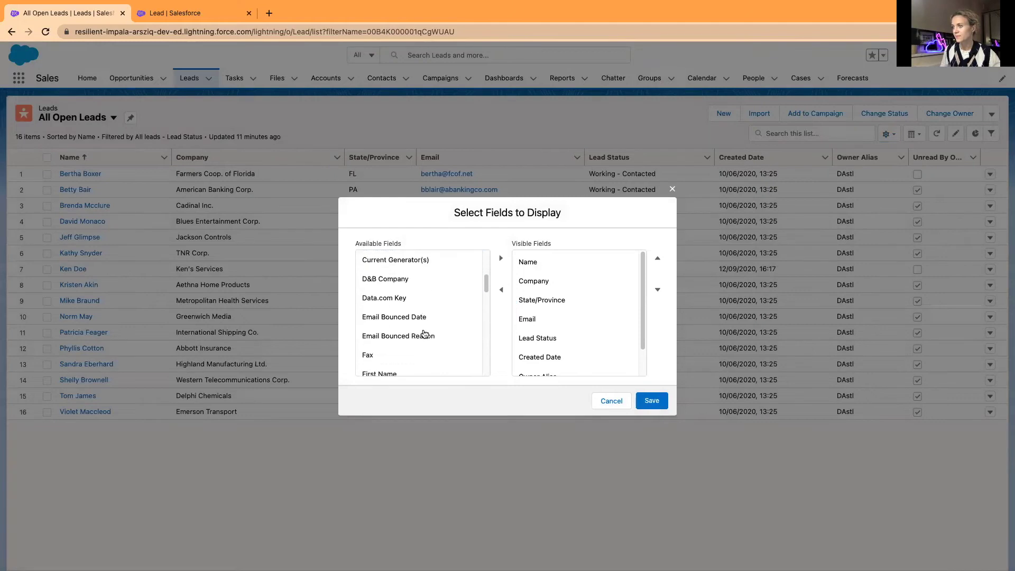
pyautogui.scroll(-10, 424, 334)
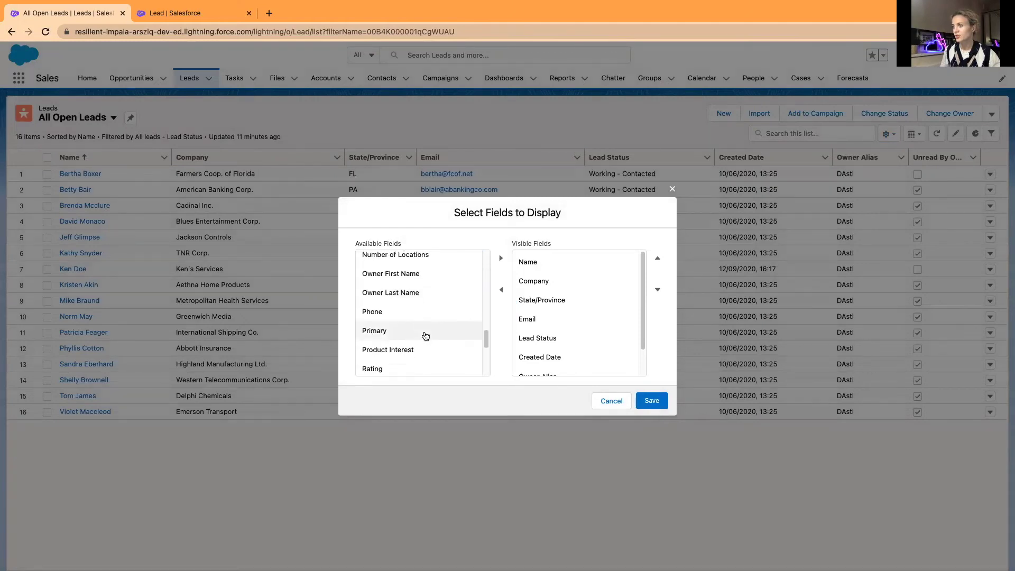
pyautogui.scroll(-3, 426, 336)
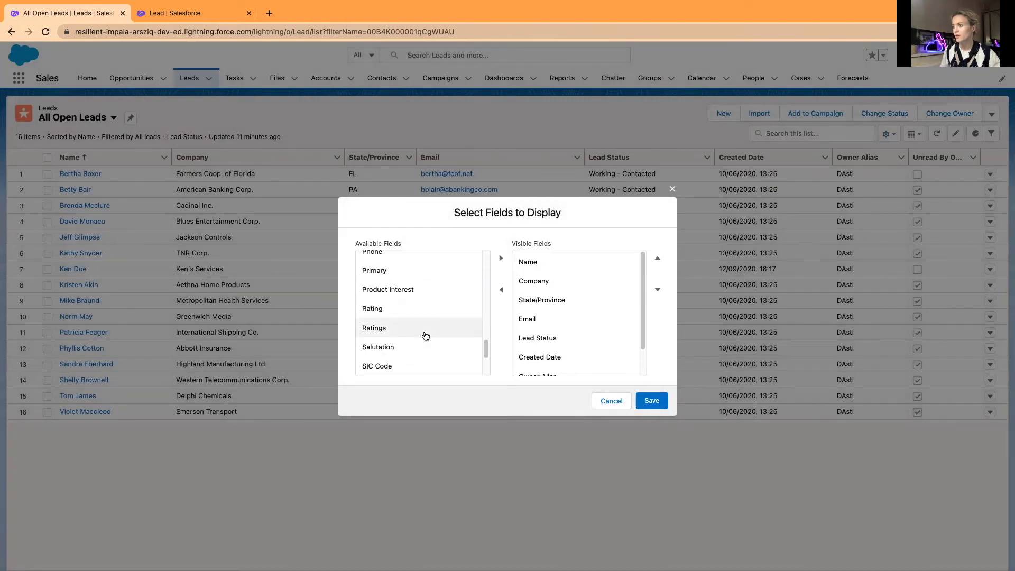
pyautogui.click(397, 328)
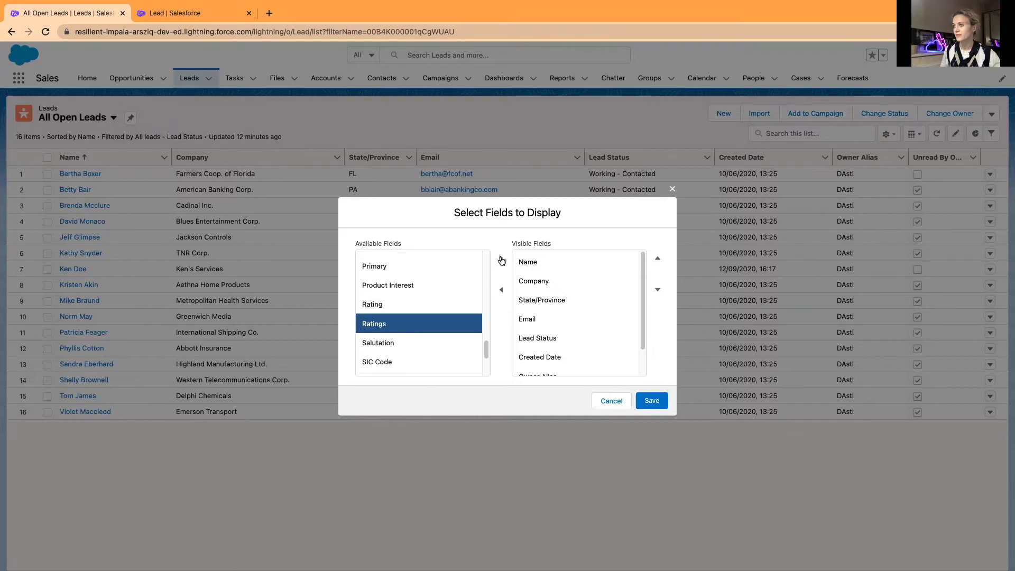
pyautogui.click(502, 259)
pyautogui.scroll(-2, 417, 328)
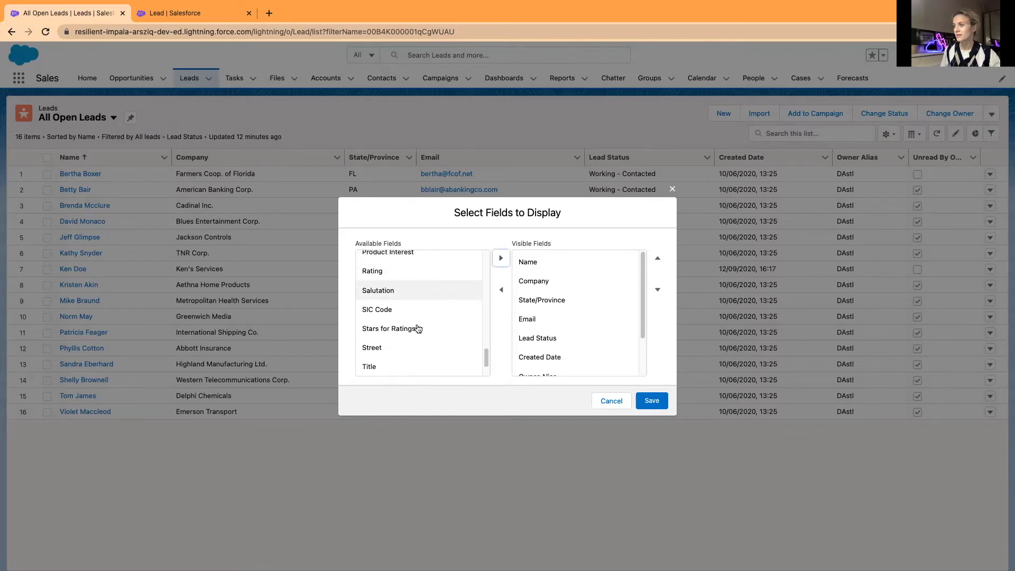
pyautogui.click(404, 331)
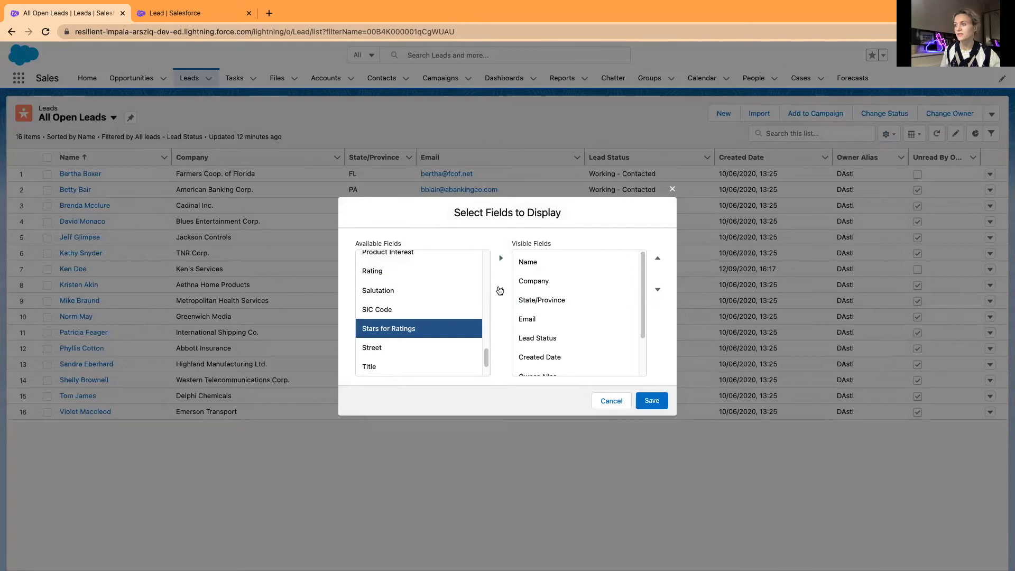
pyautogui.click(501, 259)
pyautogui.click(651, 401)
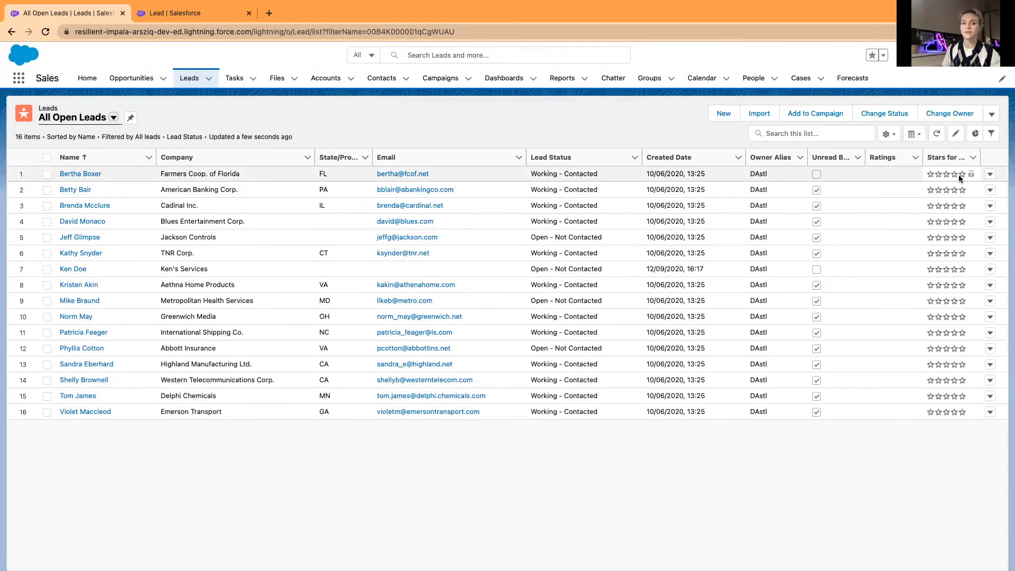
# - Inline-edit the first lead's Ratings to 2
pyautogui.click(913, 177)
pyautogui.click(906, 184)
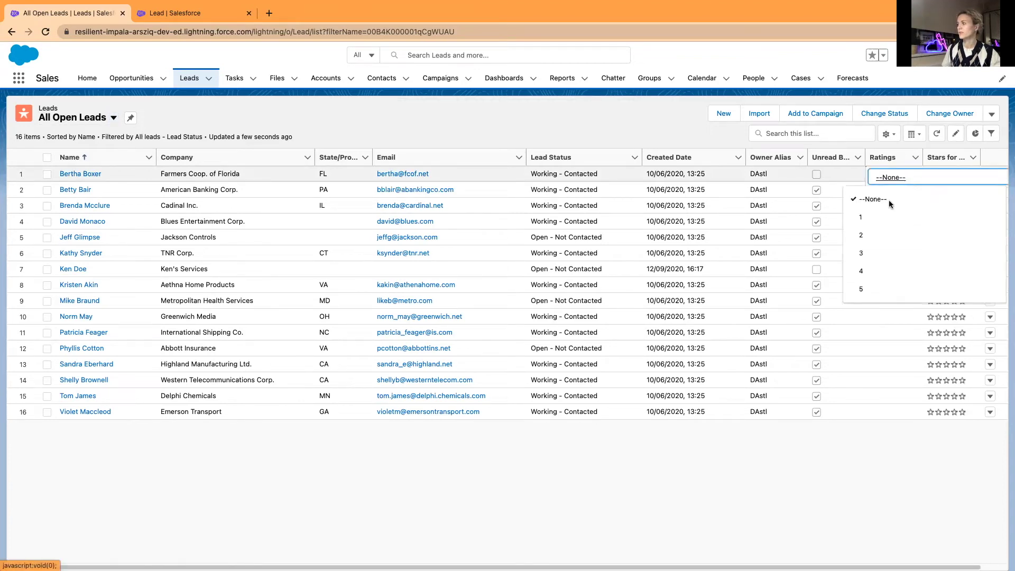
pyautogui.click(876, 236)
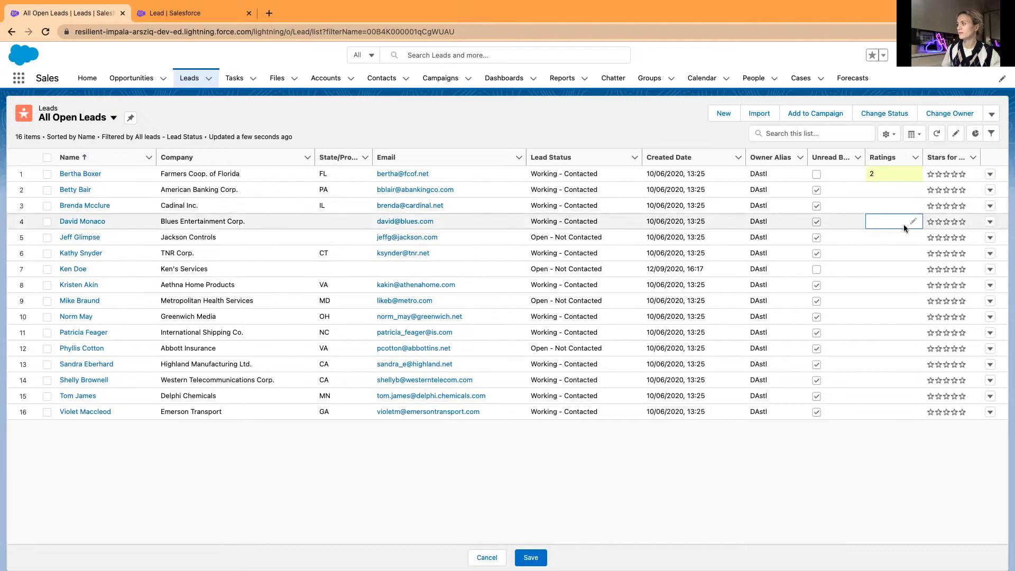
# - Select the rows of leads 1, 4, 5, 7, 8 and 9
pyautogui.click(47, 174)
pyautogui.click(47, 222)
pyautogui.click(47, 238)
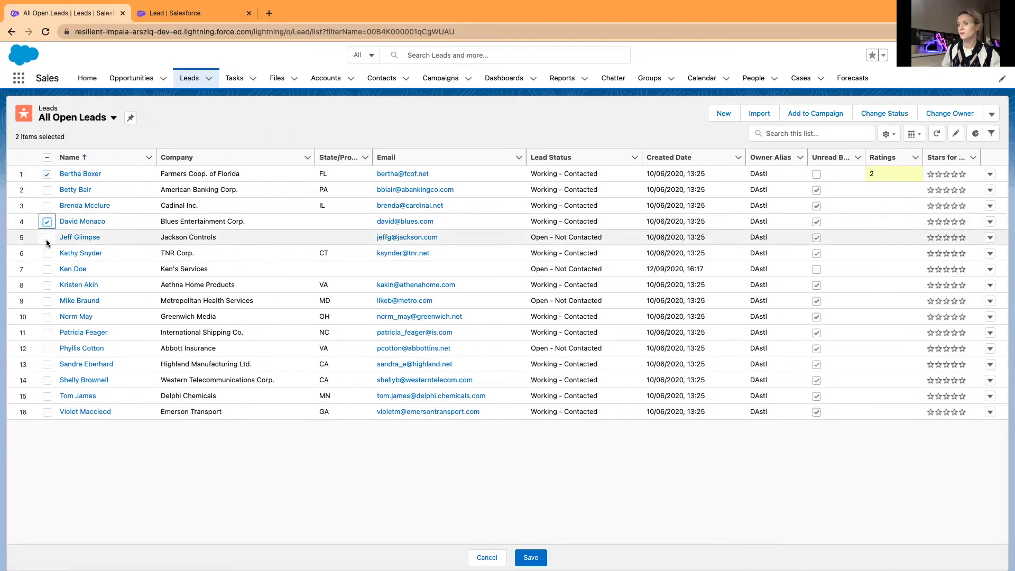
pyautogui.click(47, 270)
pyautogui.click(47, 286)
pyautogui.click(47, 302)
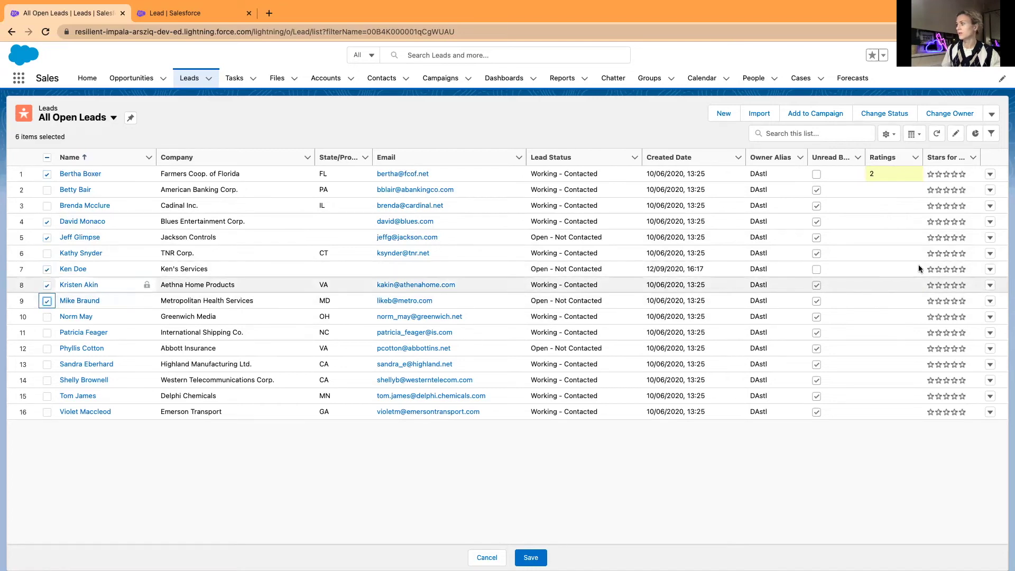
# - Set Ratings to 5 for all six selected leads and save the bulk change
pyautogui.click(915, 175)
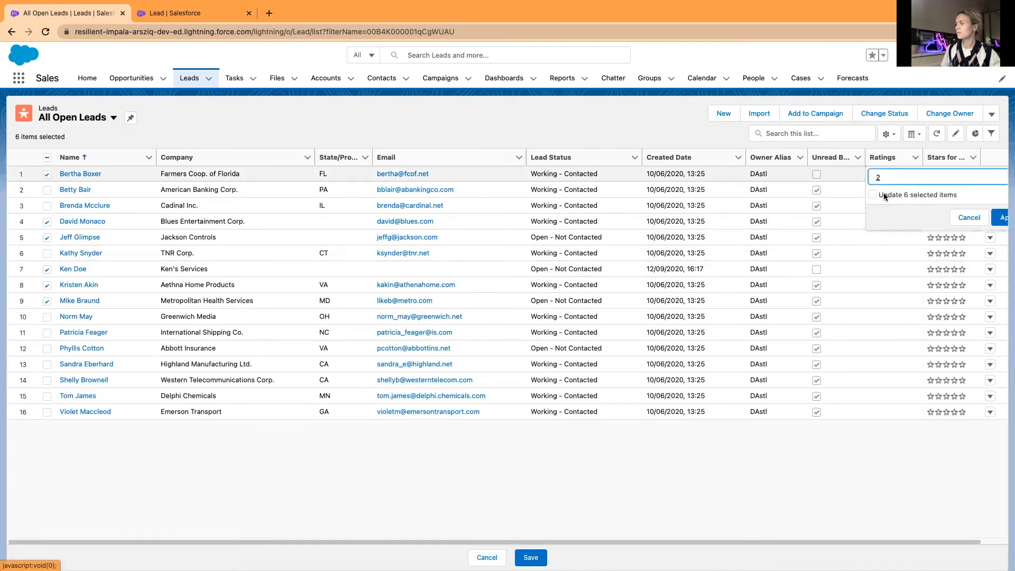
pyautogui.click(892, 184)
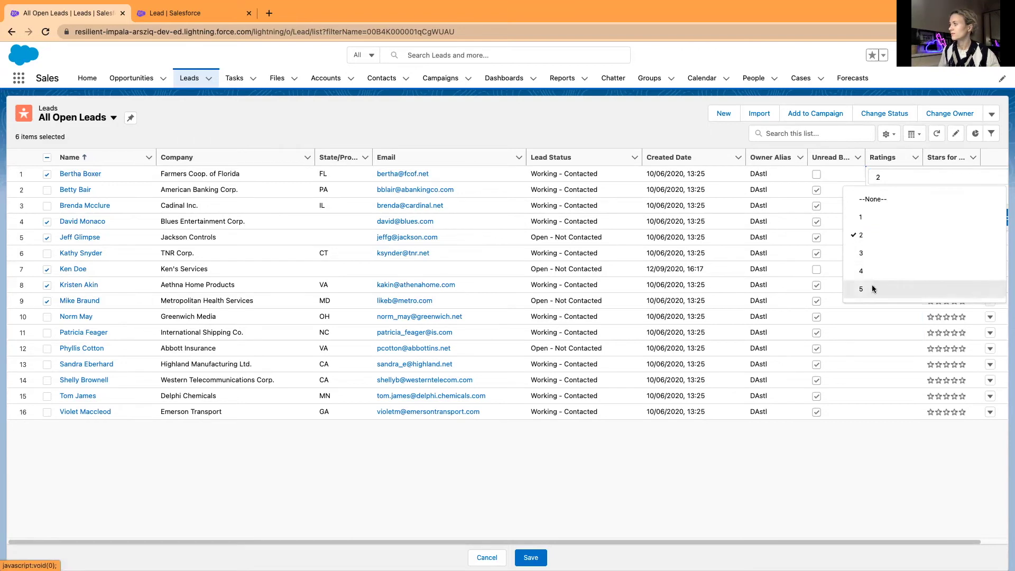
pyautogui.click(863, 287)
pyautogui.click(893, 194)
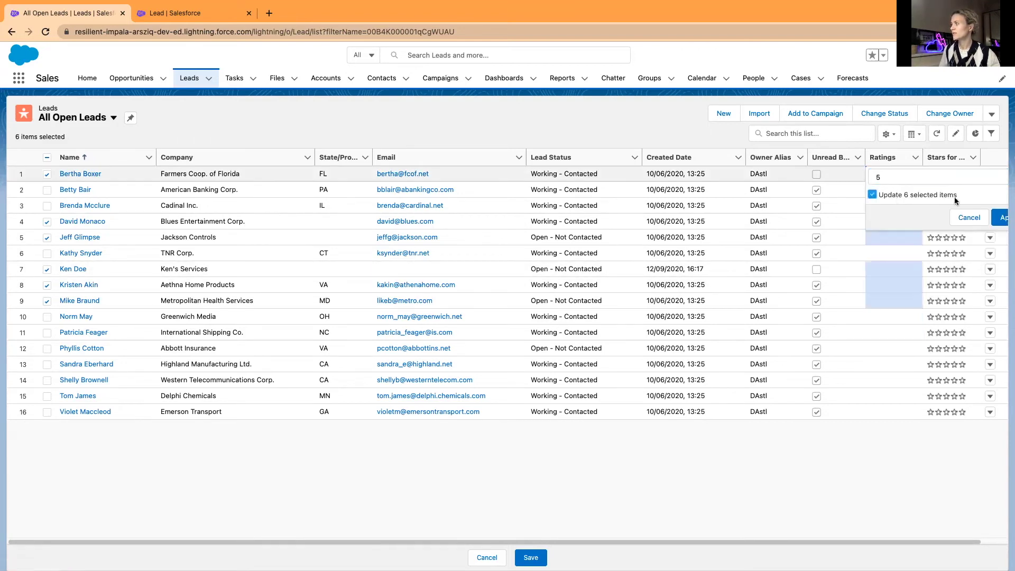
pyautogui.click(1003, 218)
pyautogui.click(535, 557)
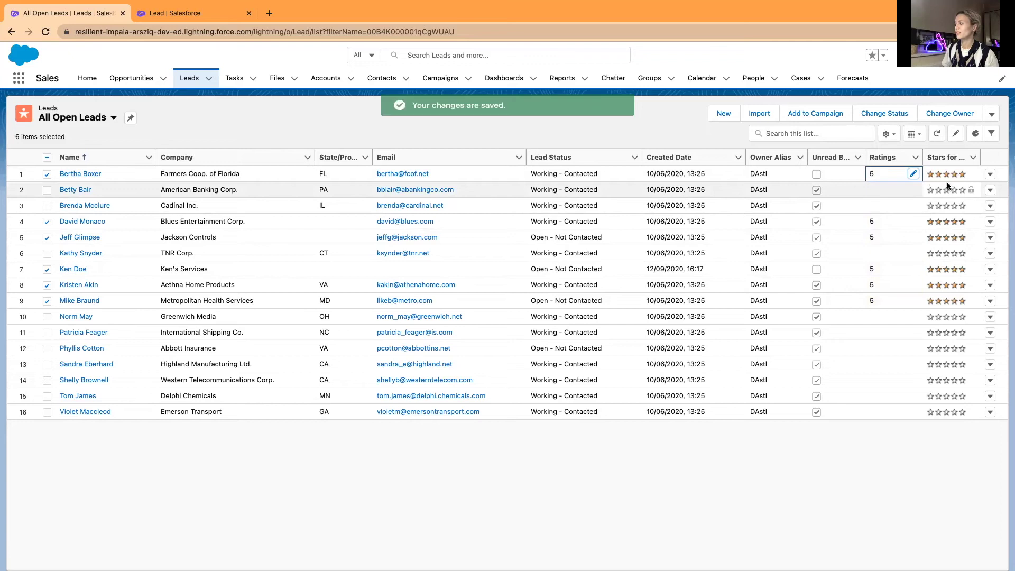
# - Narrow the Ratings column so Stars for Ratings shows fully, then clear the cell focus
pyautogui.moveTo(920, 160); pyautogui.dragTo(908, 159)
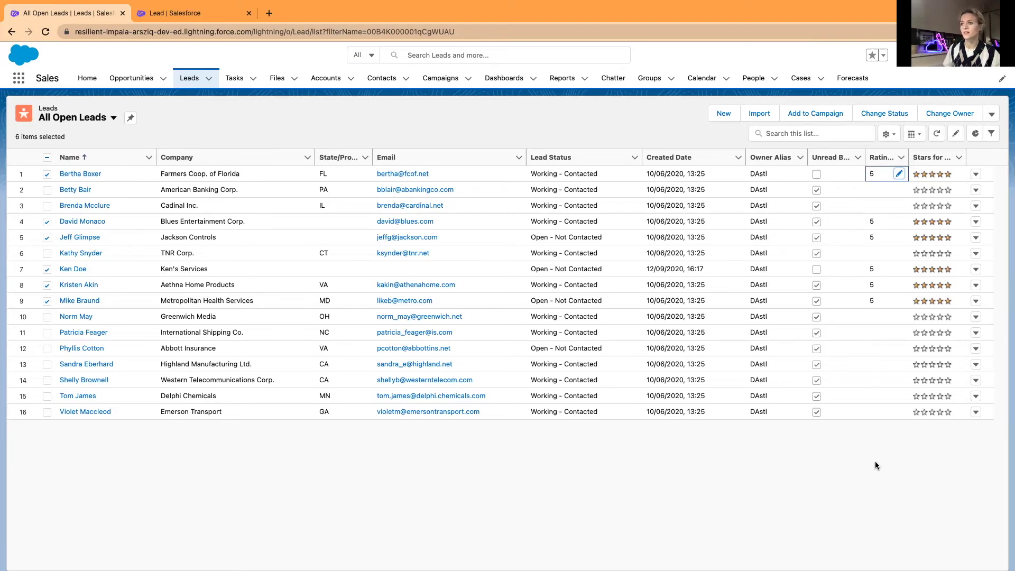
pyautogui.click(307, 123)
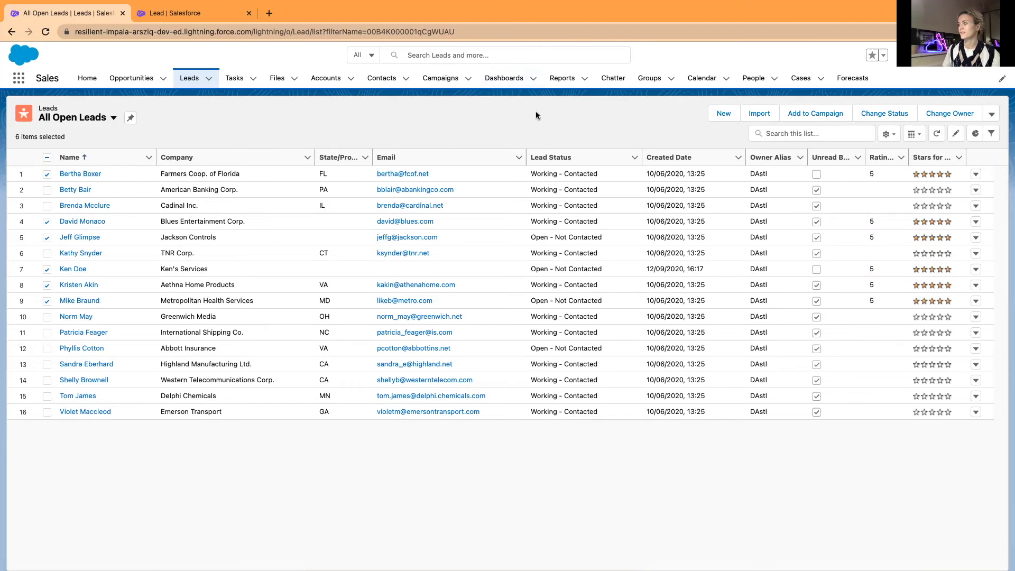
# - Open the Farmers Coop. of Florida lead and scroll its Details tab to the Ratings field
pyautogui.click(80, 174)
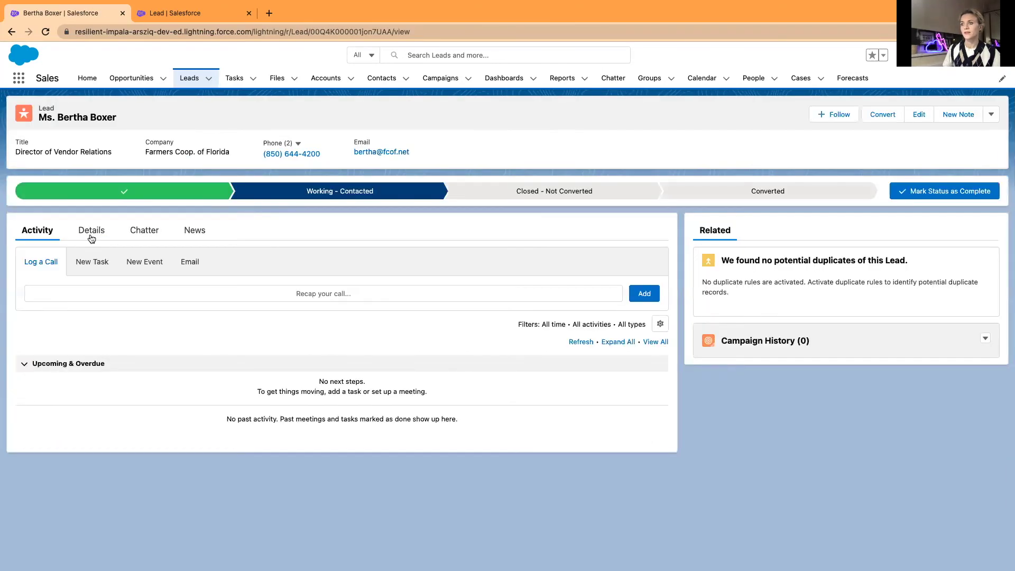
pyautogui.click(90, 232)
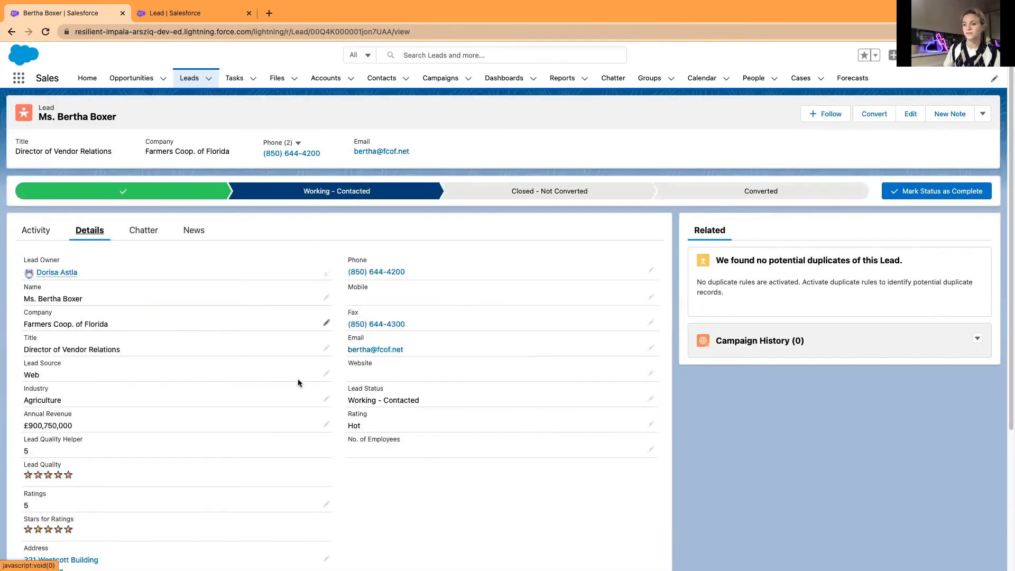
pyautogui.scroll(-3, 291, 402)
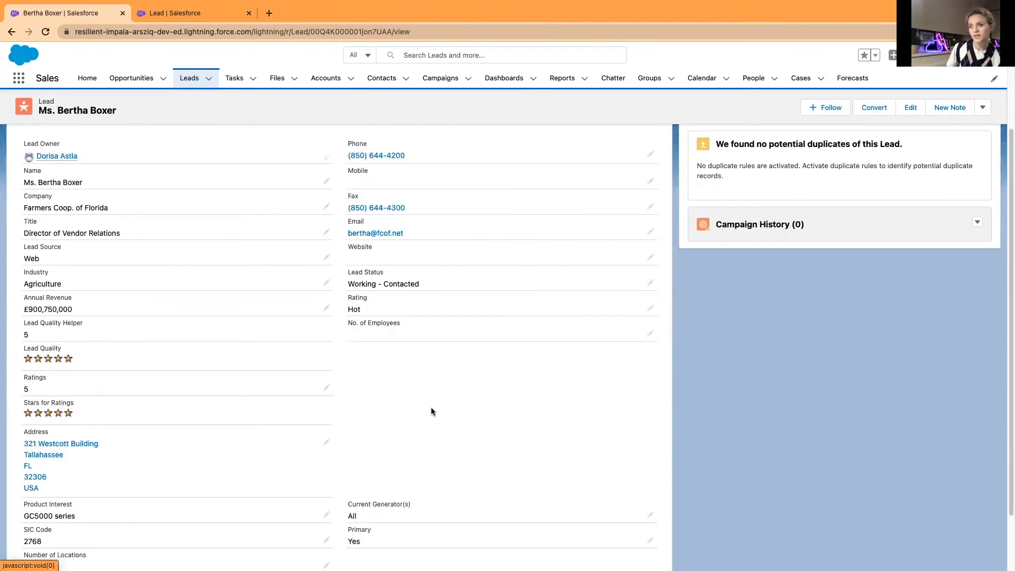
pyautogui.scroll(-1, 391, 393)
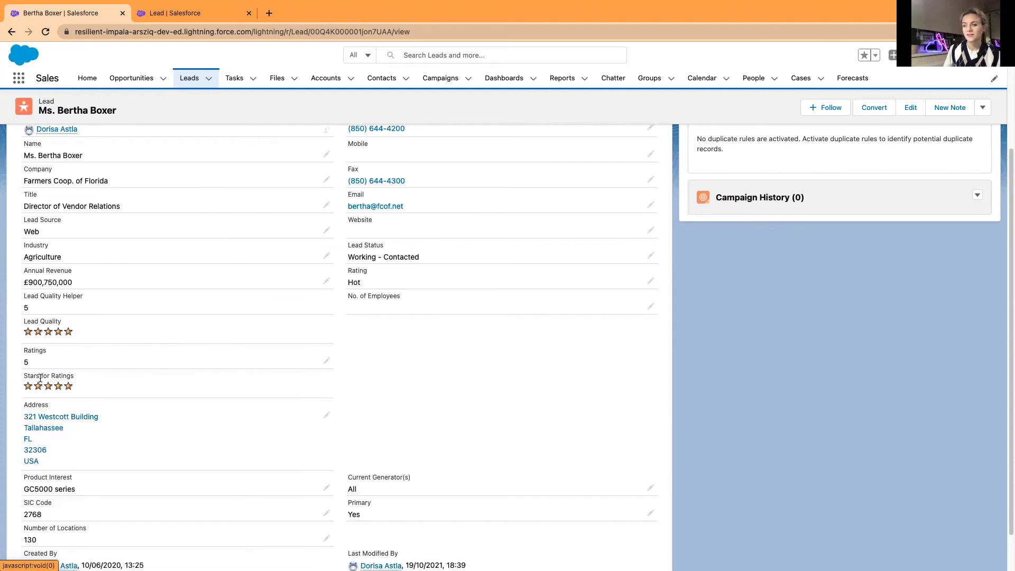
pyautogui.scroll(-1, 264, 386)
pyautogui.scroll(-1, 392, 356)
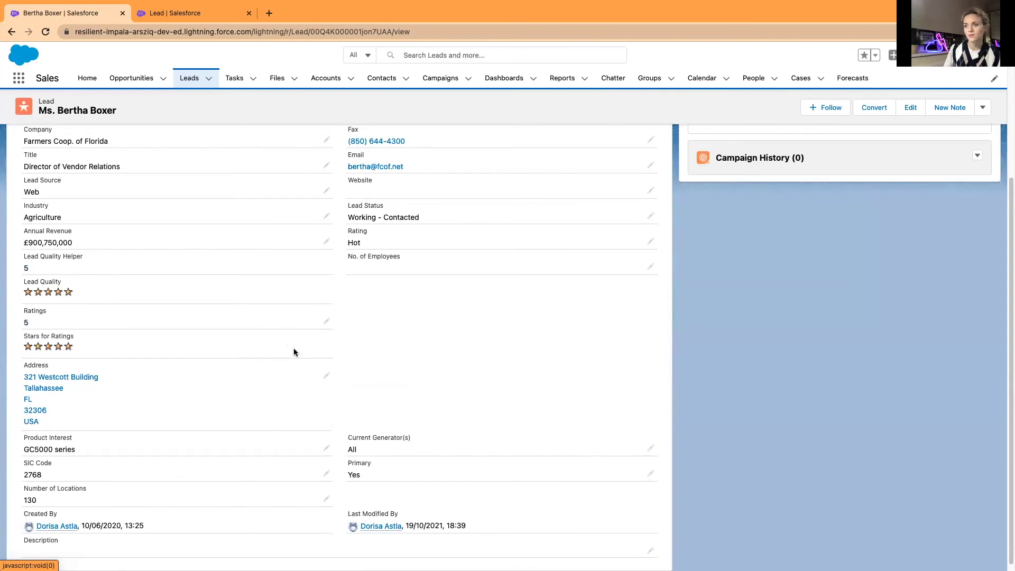
# - Change the lead's Ratings to 3 and save the record
pyautogui.click(327, 322)
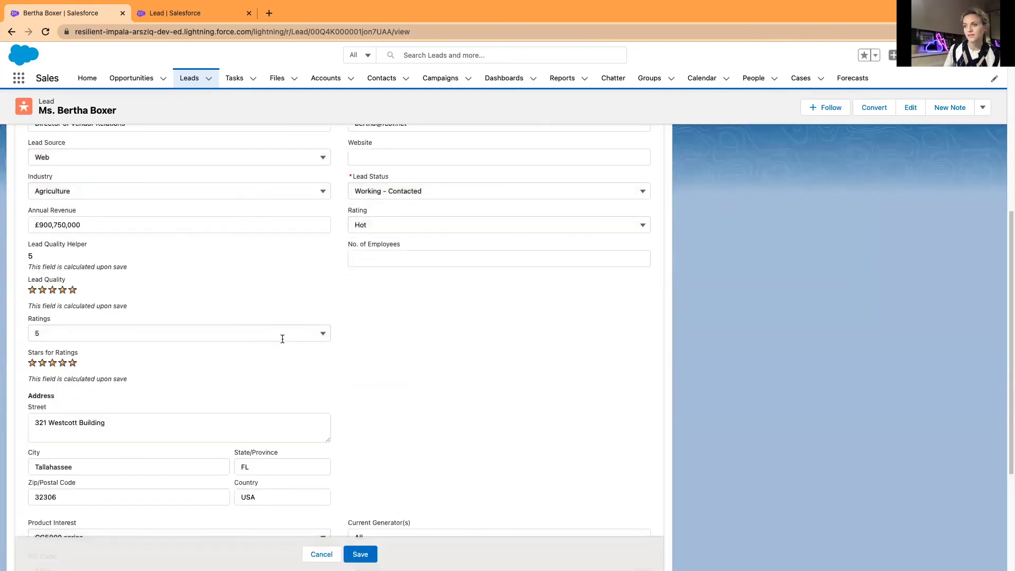
pyautogui.click(282, 336)
pyautogui.click(121, 406)
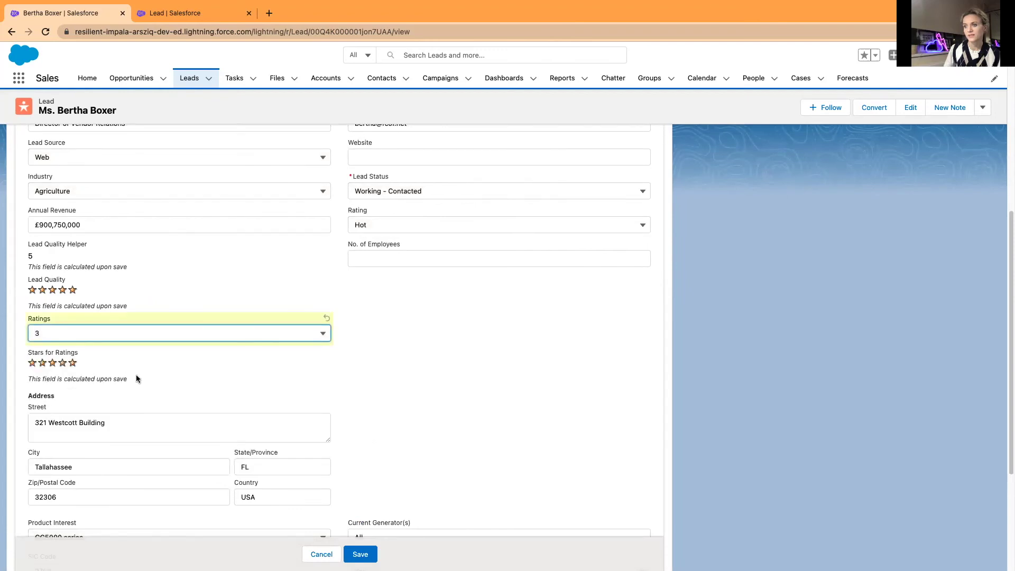
pyautogui.click(360, 554)
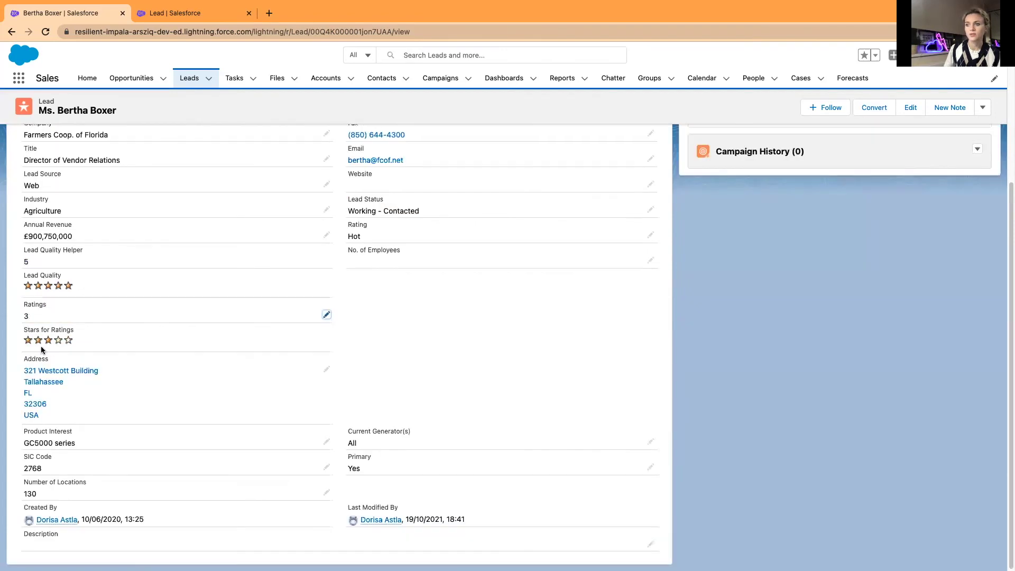